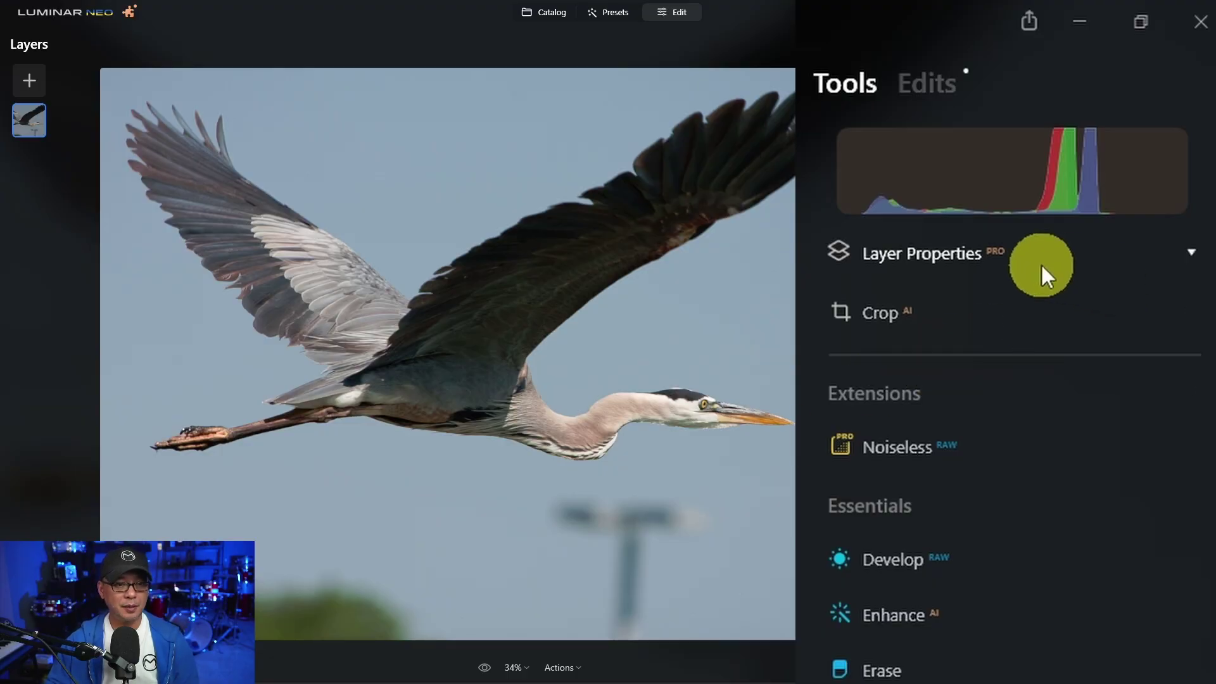
Step: Expand the heron layer's Layer Properties and show its Masking options
{"action": "left_click", "coordinate": [917, 255]}
{"action": "left_click", "coordinate": [965, 309]}
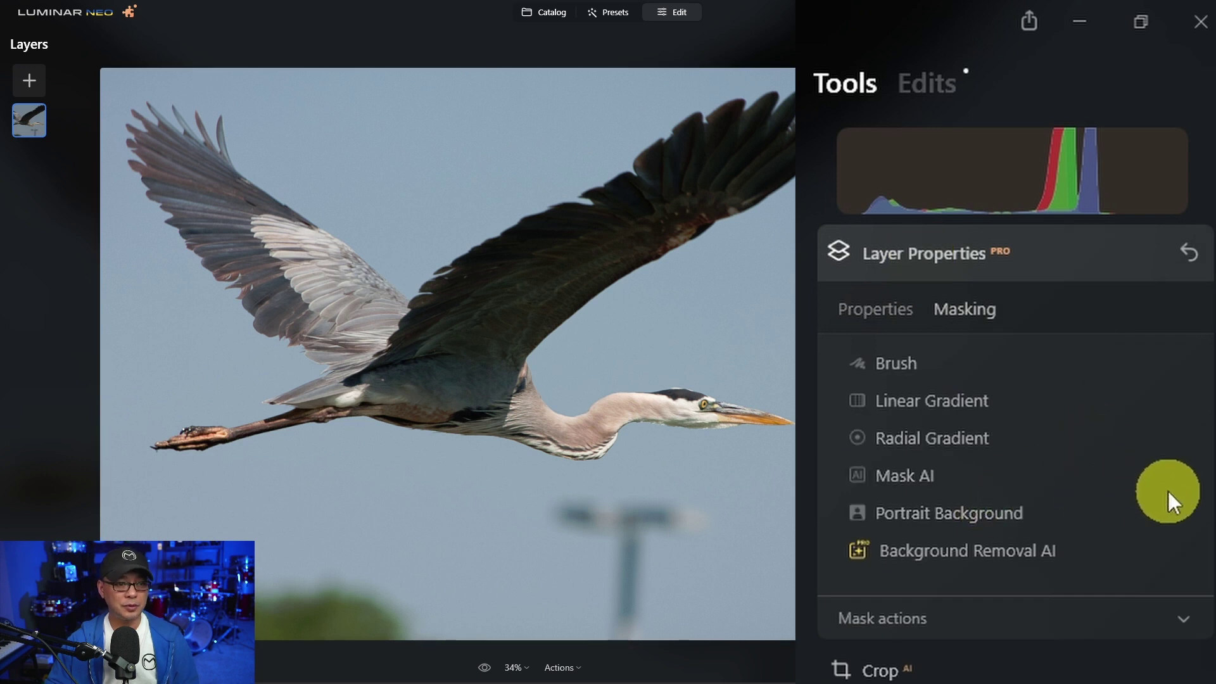
Step: Run Background Removal AI on the heron and remove everything except the Main Object
{"action": "left_click", "coordinate": [963, 552]}
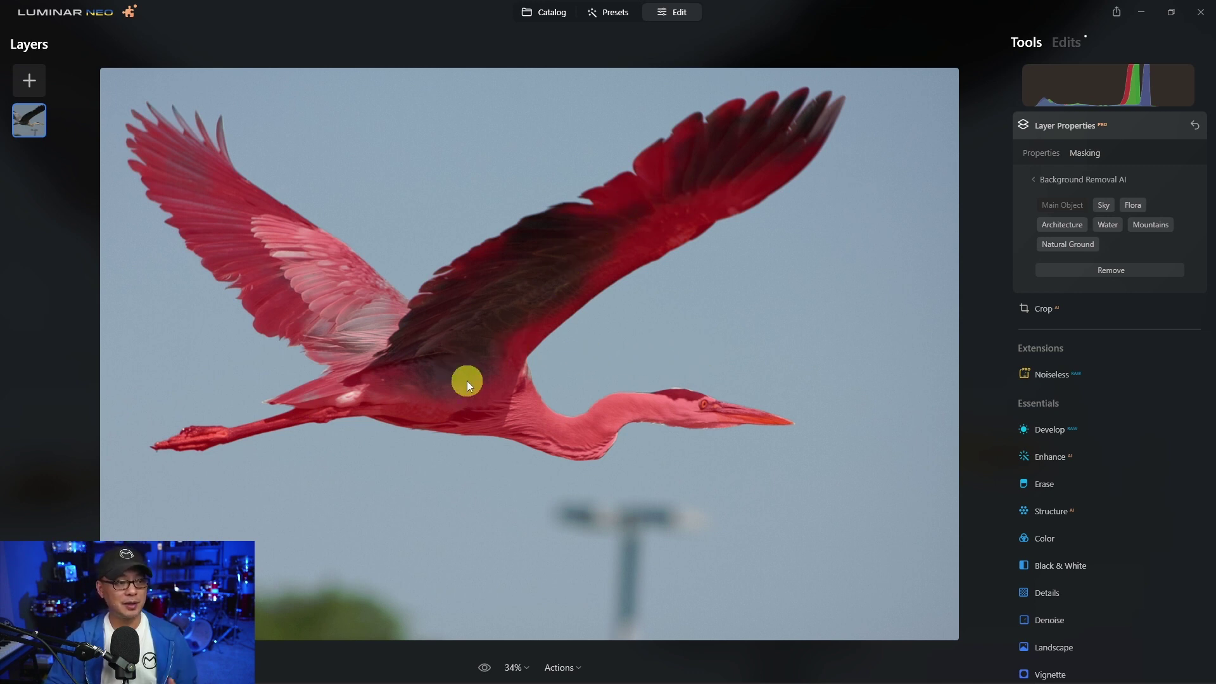
{"action": "left_click", "coordinate": [1145, 272]}
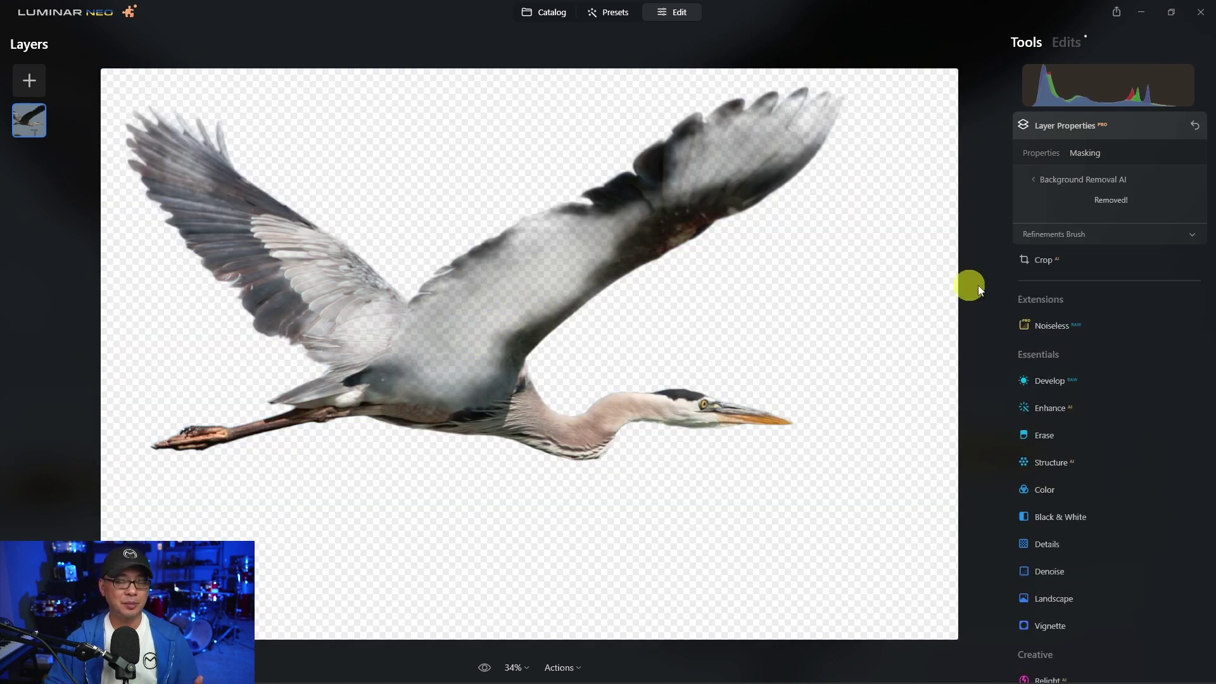
Step: Paint the heron's faded wings back in with the Refinements Brush in Object mode, shrinking it to size 40
{"action": "left_click", "coordinate": [1051, 233]}
{"action": "left_click", "coordinate": [1110, 256]}
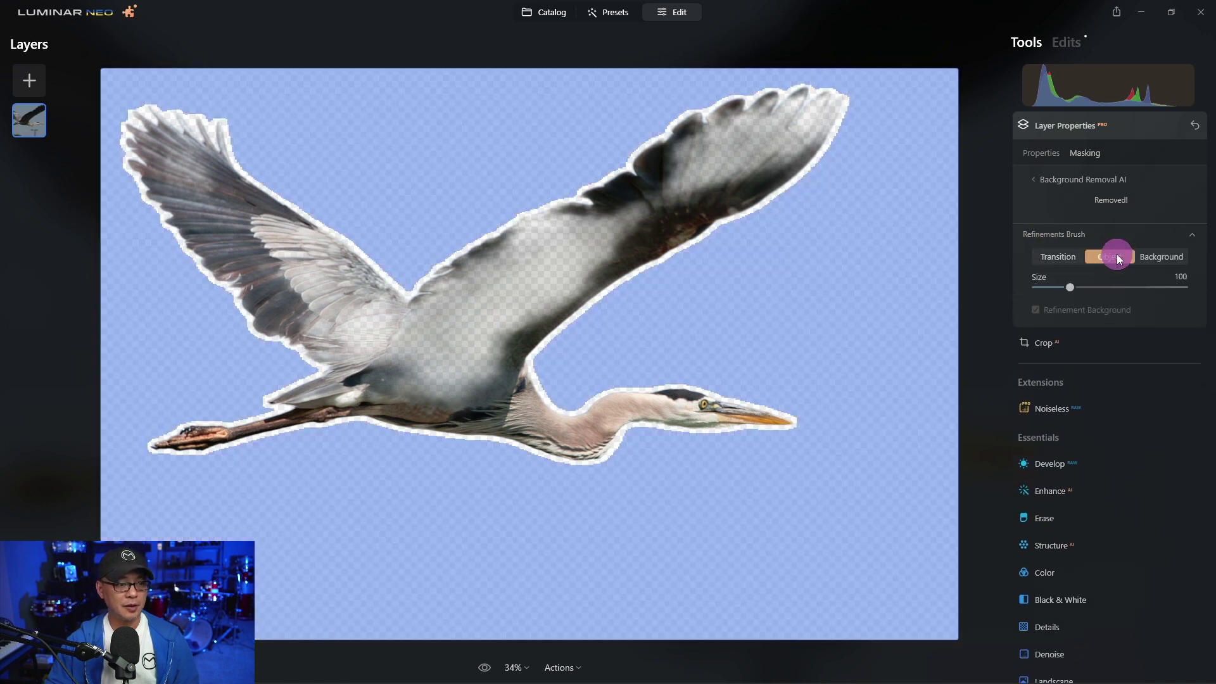
{"action": "mouse_move", "coordinate": [483, 388]}
{"action": "left_mouse_down"}
{"action": "mouse_move", "coordinate": [454, 379]}
{"action": "mouse_move", "coordinate": [445, 351]}
{"action": "mouse_move", "coordinate": [498, 301]}
{"action": "mouse_move", "coordinate": [763, 143]}
{"action": "mouse_move", "coordinate": [616, 216]}
{"action": "mouse_move", "coordinate": [503, 327]}
{"action": "mouse_move", "coordinate": [451, 351]}
{"action": "mouse_move", "coordinate": [225, 207]}
{"action": "mouse_move", "coordinate": [325, 250]}
{"action": "mouse_move", "coordinate": [357, 289]}
{"action": "mouse_move", "coordinate": [456, 317]}
{"action": "left_mouse_up"}
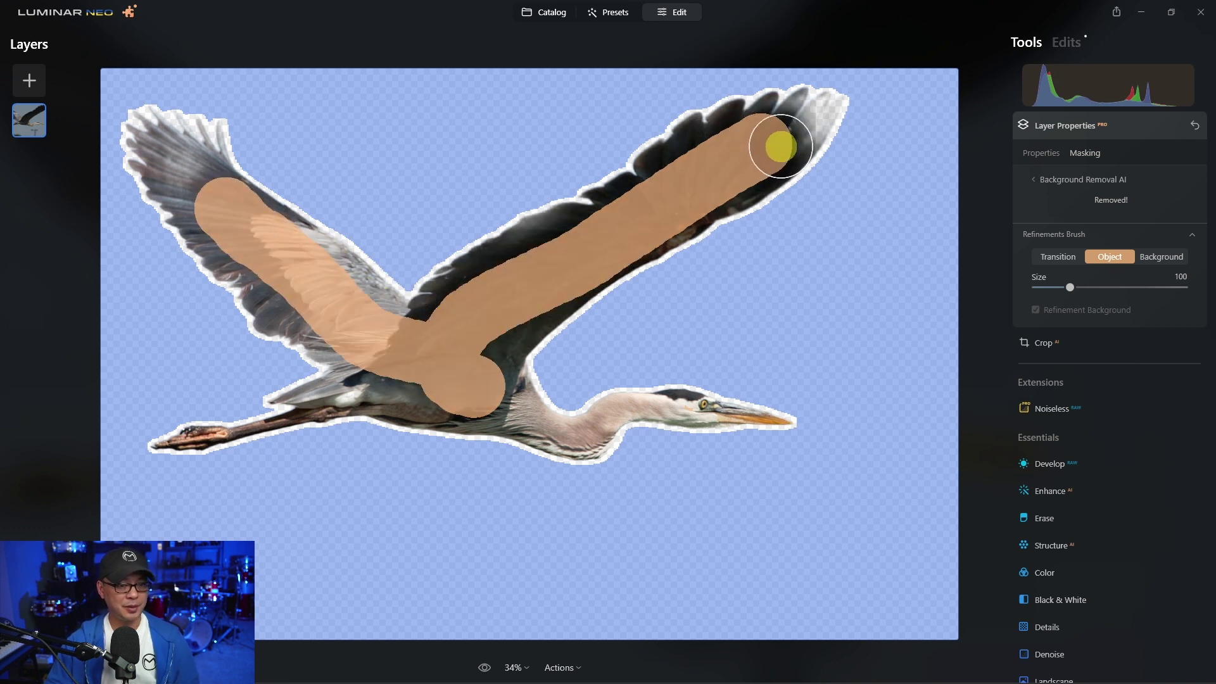
{"action": "left_click_drag", "start_coordinate": [790, 140], "coordinate": [788, 136]}
{"action": "key", "text": "bracketleft"}
{"action": "key", "text": "bracketleft"}
{"action": "key", "text": "bracketleft"}
{"action": "key", "text": "bracketleft"}
{"action": "key", "text": "bracketleft"}
{"action": "key", "text": "bracketleft"}
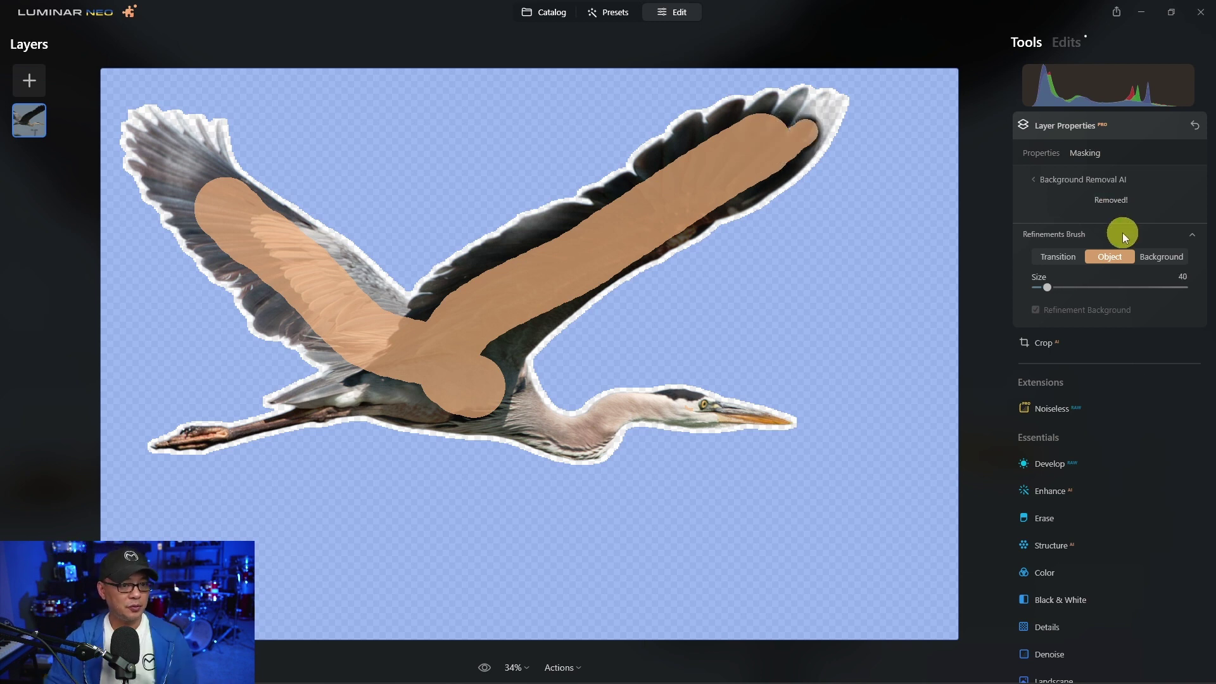
{"action": "left_click", "coordinate": [1121, 233]}
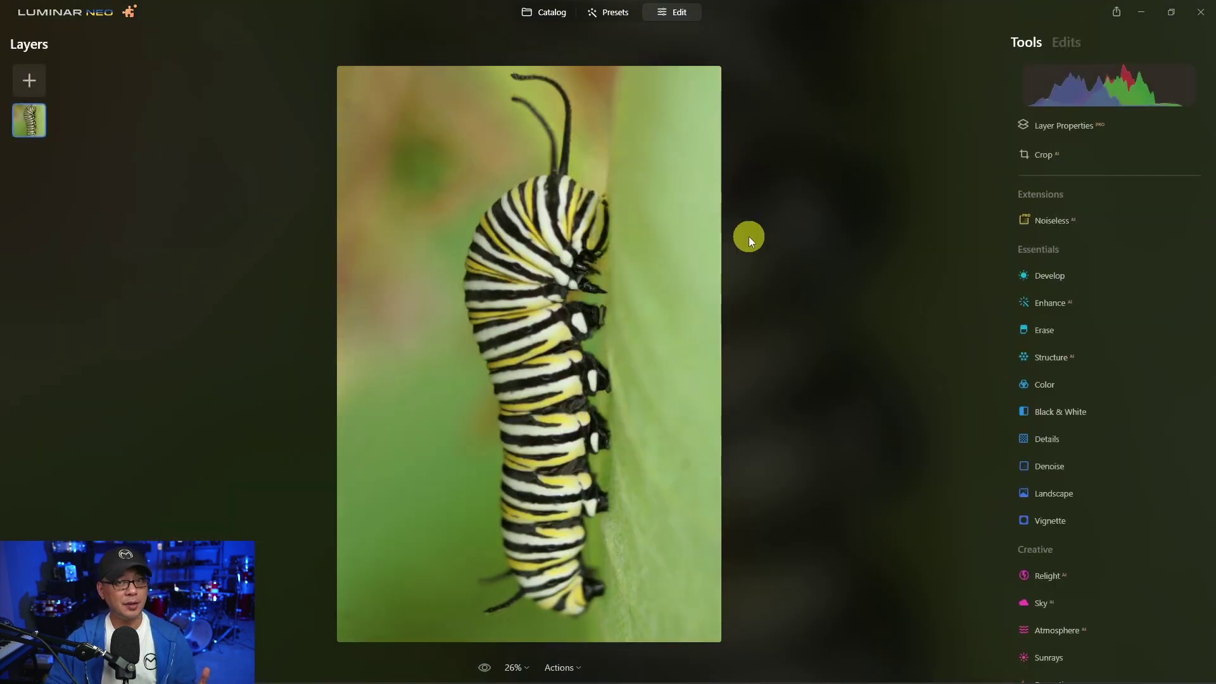
Step: Remove the caterpillar's green leaf background with Background Removal AI from Layer Properties' Masking
{"action": "left_click", "coordinate": [1070, 127]}
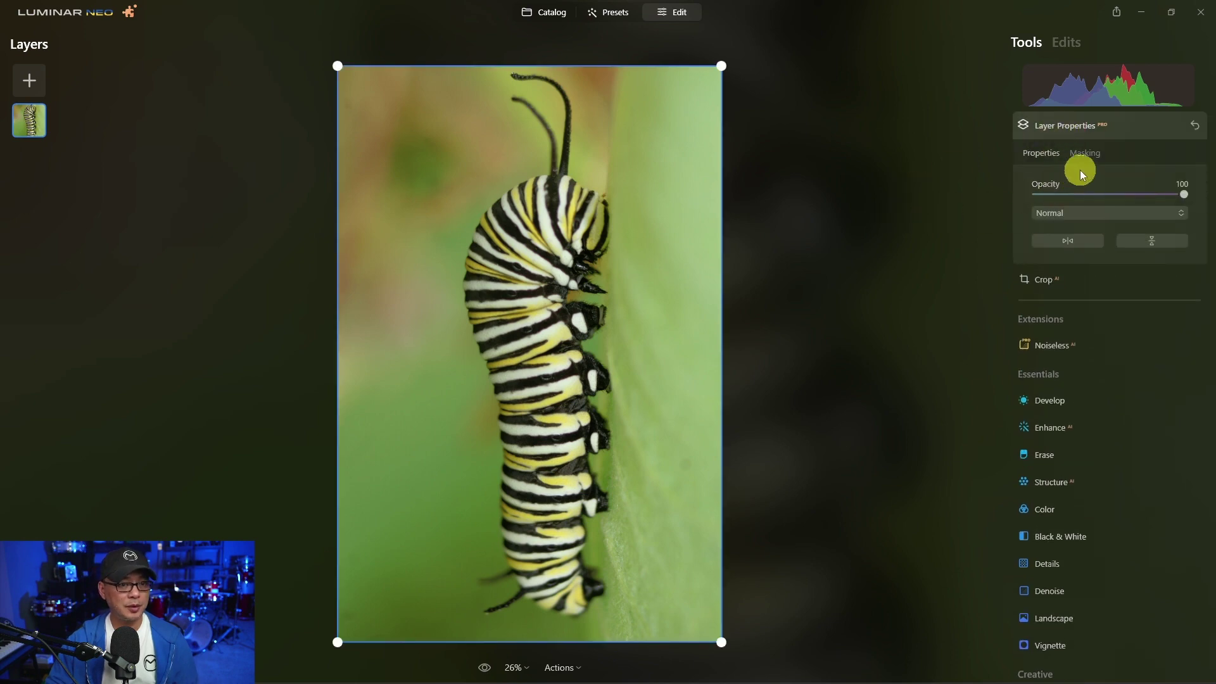
{"action": "left_click", "coordinate": [1086, 154]}
{"action": "left_click", "coordinate": [1106, 253]}
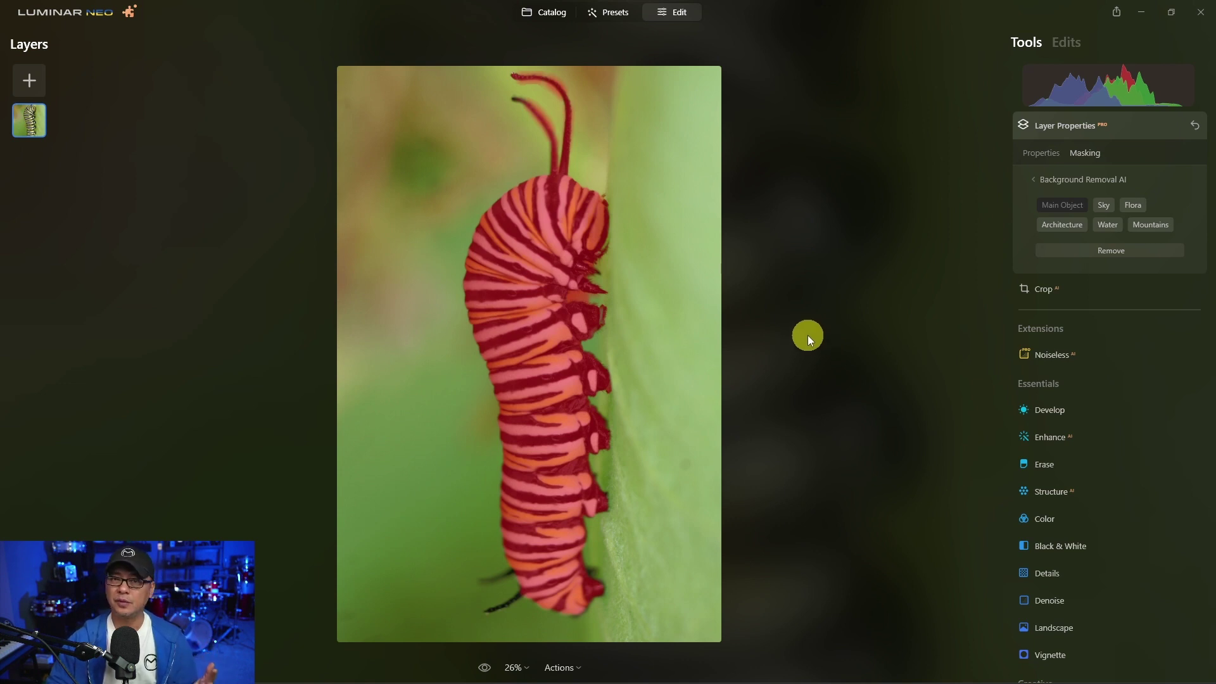
{"action": "left_click", "coordinate": [1144, 252]}
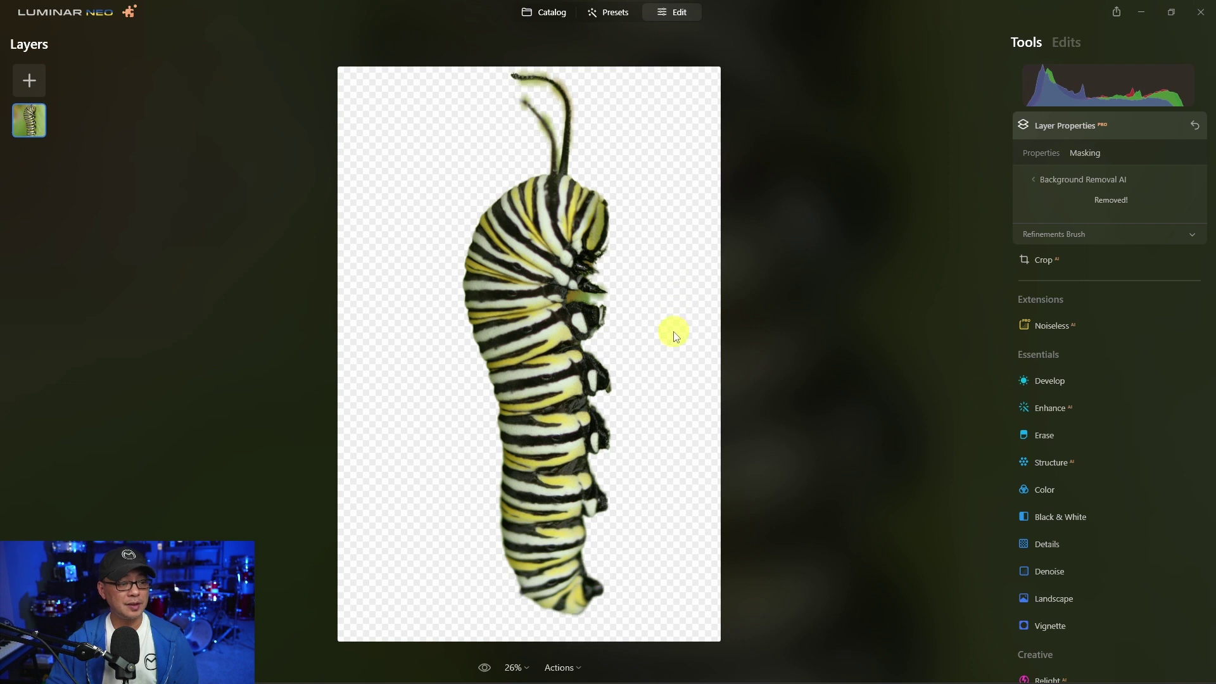
Step: Zoom in and pan along the caterpillar's lower and upper body to inspect the cutout edges
{"action": "scroll", "coordinate": [659, 279], "scroll_direction": "up", "scroll_amount": 2}
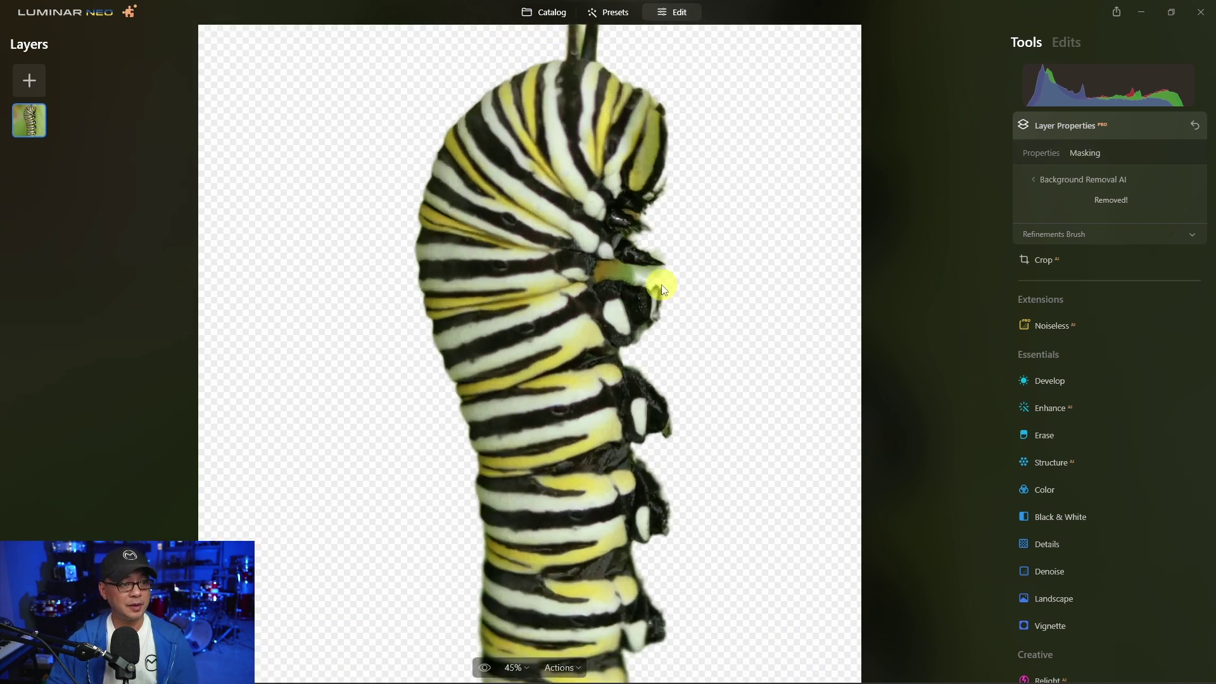
{"action": "scroll", "coordinate": [697, 279], "scroll_direction": "up", "scroll_amount": 2}
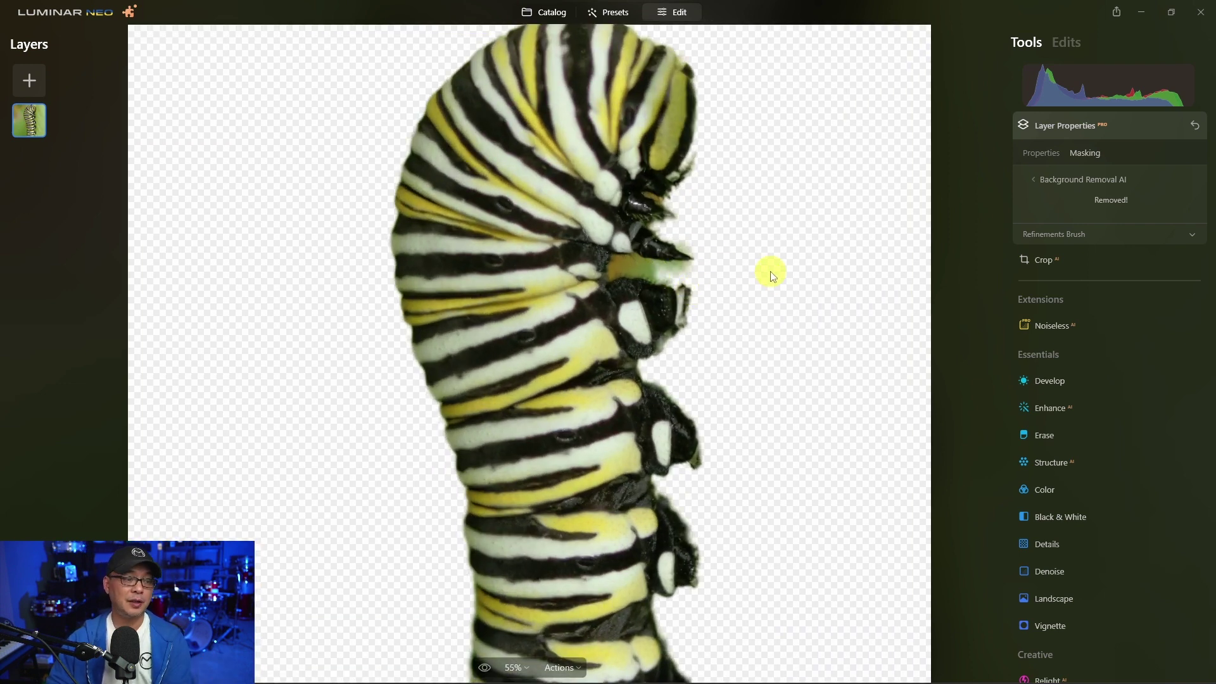
{"action": "scroll", "coordinate": [771, 272], "scroll_direction": "up", "scroll_amount": 3}
{"action": "scroll", "coordinate": [674, 239], "scroll_direction": "up", "scroll_amount": 3}
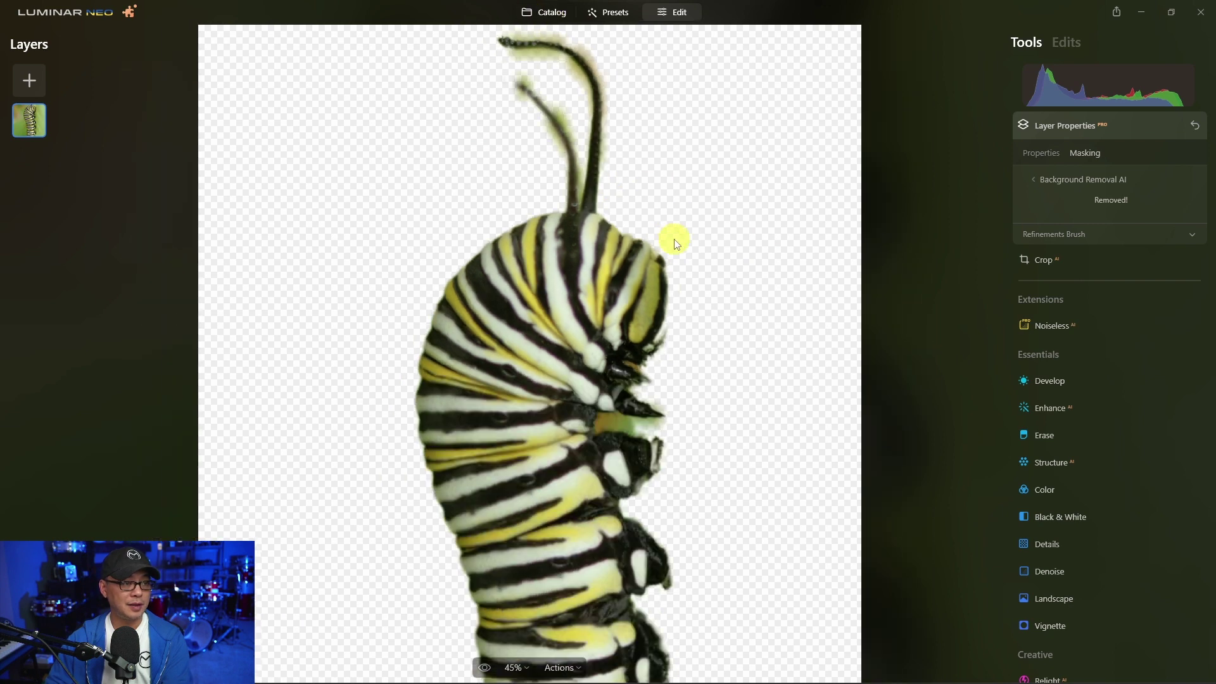
{"action": "left_click_drag", "start_coordinate": [443, 429], "coordinate": [460, 130]}
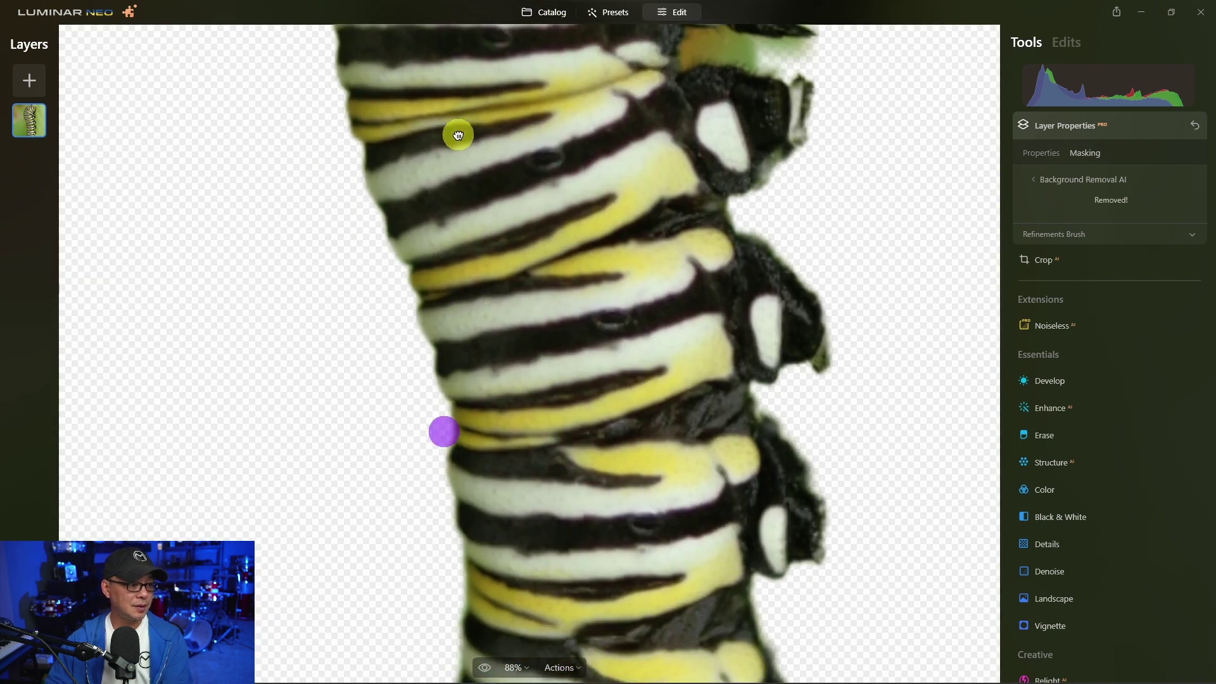
{"action": "left_click_drag", "start_coordinate": [529, 430], "coordinate": [513, 535]}
{"action": "left_click_drag", "start_coordinate": [467, 254], "coordinate": [471, 415]}
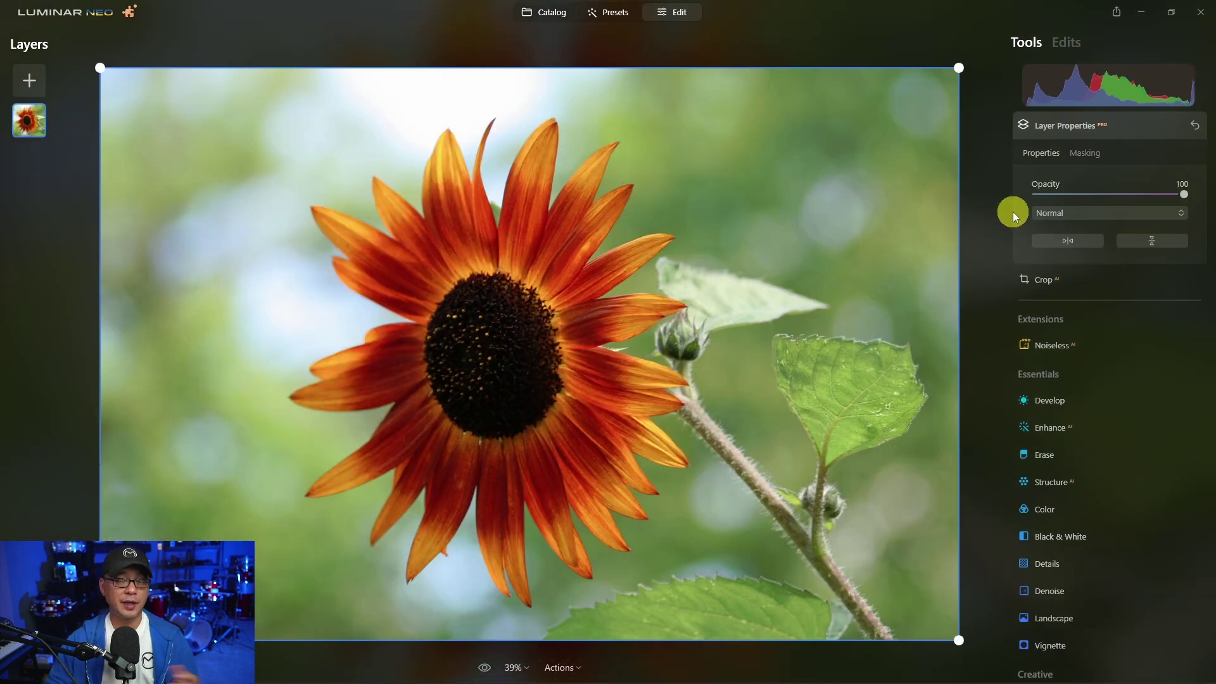
Step: Start Background Removal AI on the sunflower, turning the Flora category on and then off again
{"action": "left_click", "coordinate": [1090, 153]}
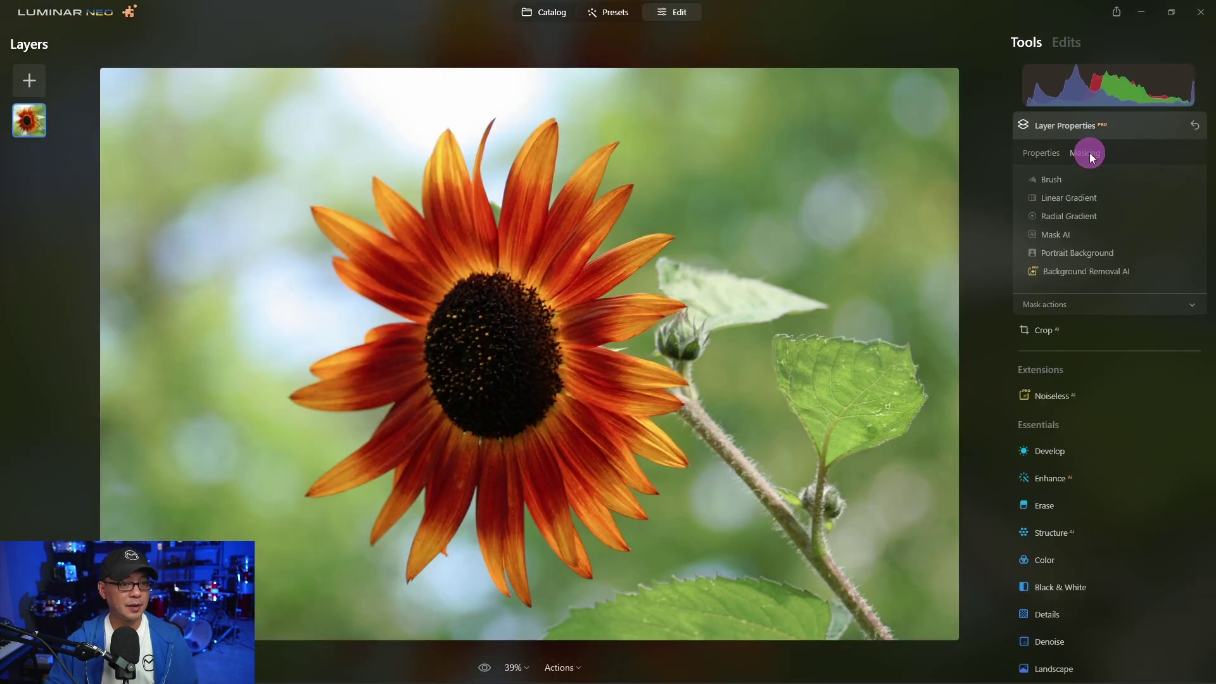
{"action": "left_click", "coordinate": [1108, 271]}
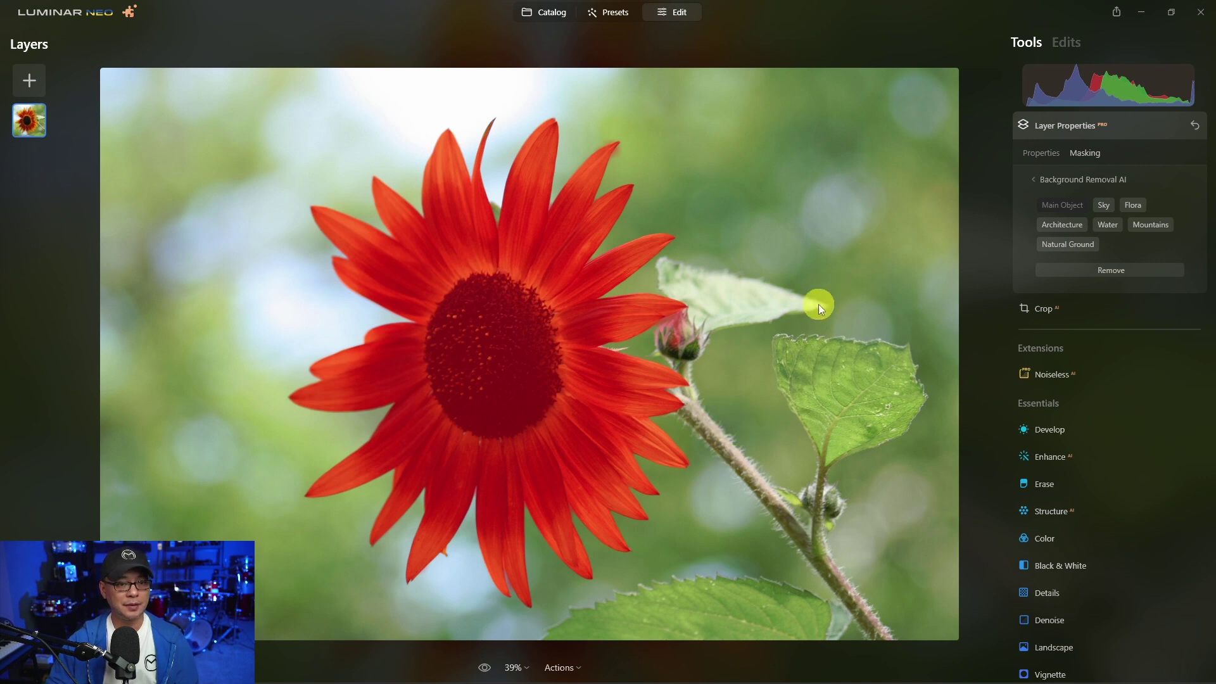
{"action": "left_click", "coordinate": [1138, 205]}
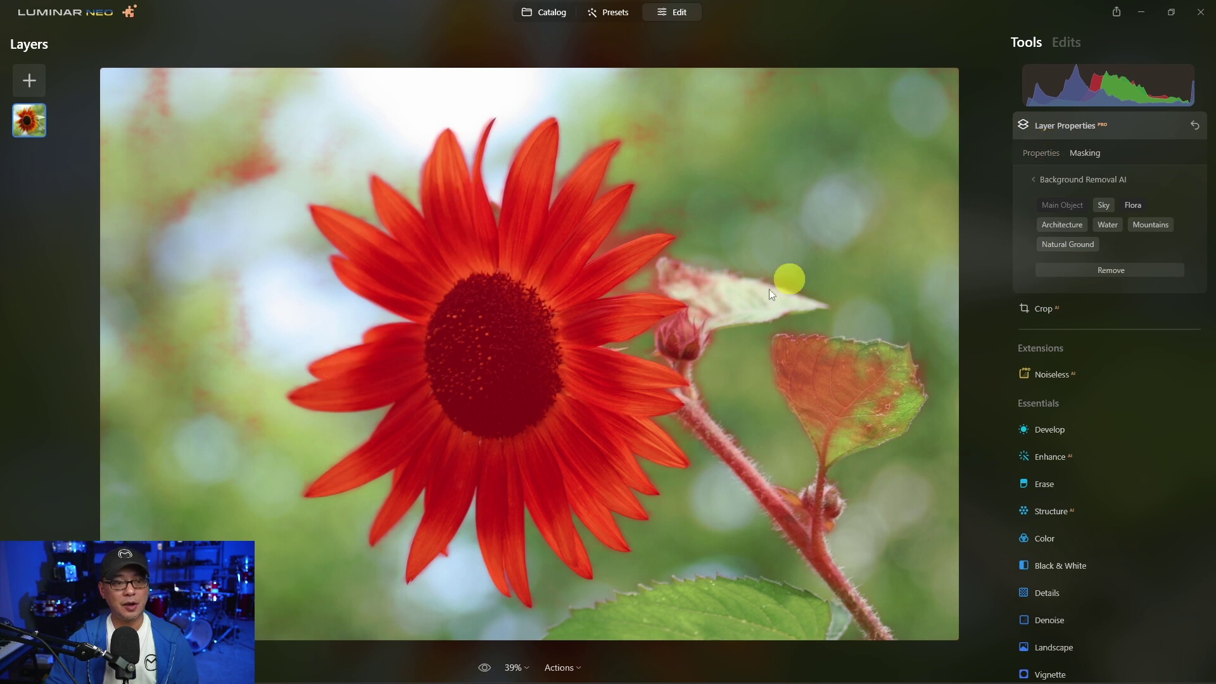
{"action": "left_click", "coordinate": [1133, 204]}
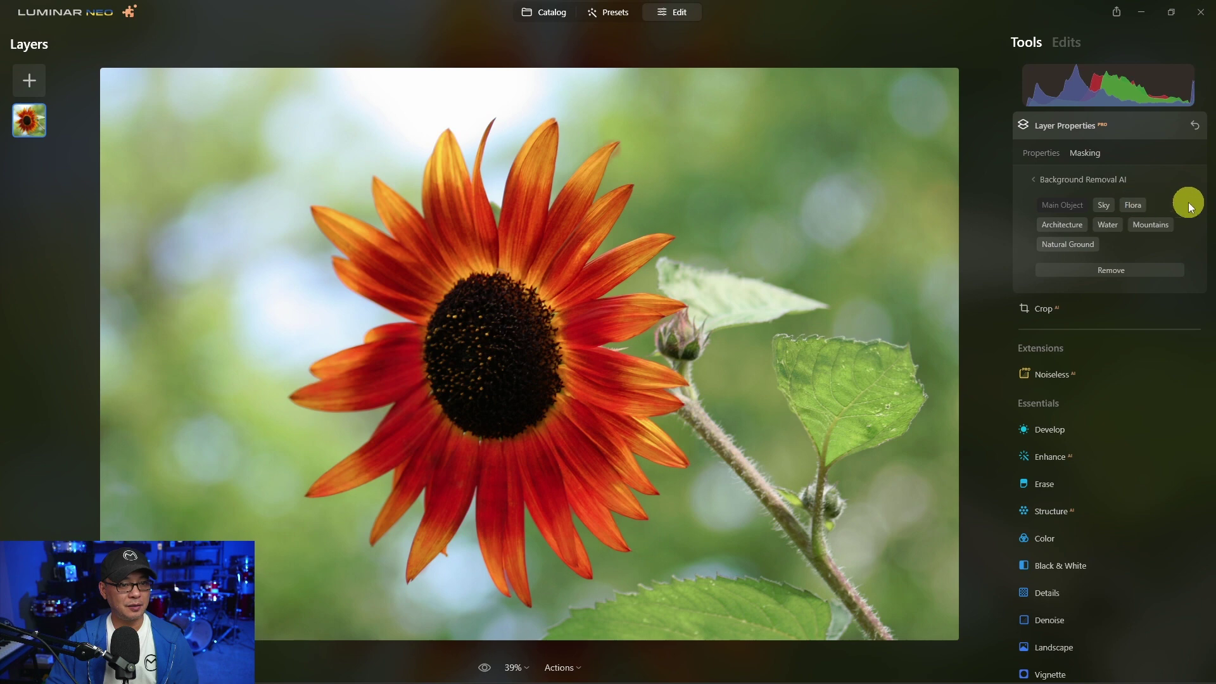
Step: Remove the sunflower's background, collapse Layer Properties, and zoom in to check the cutout edges
{"action": "left_click", "coordinate": [1158, 273]}
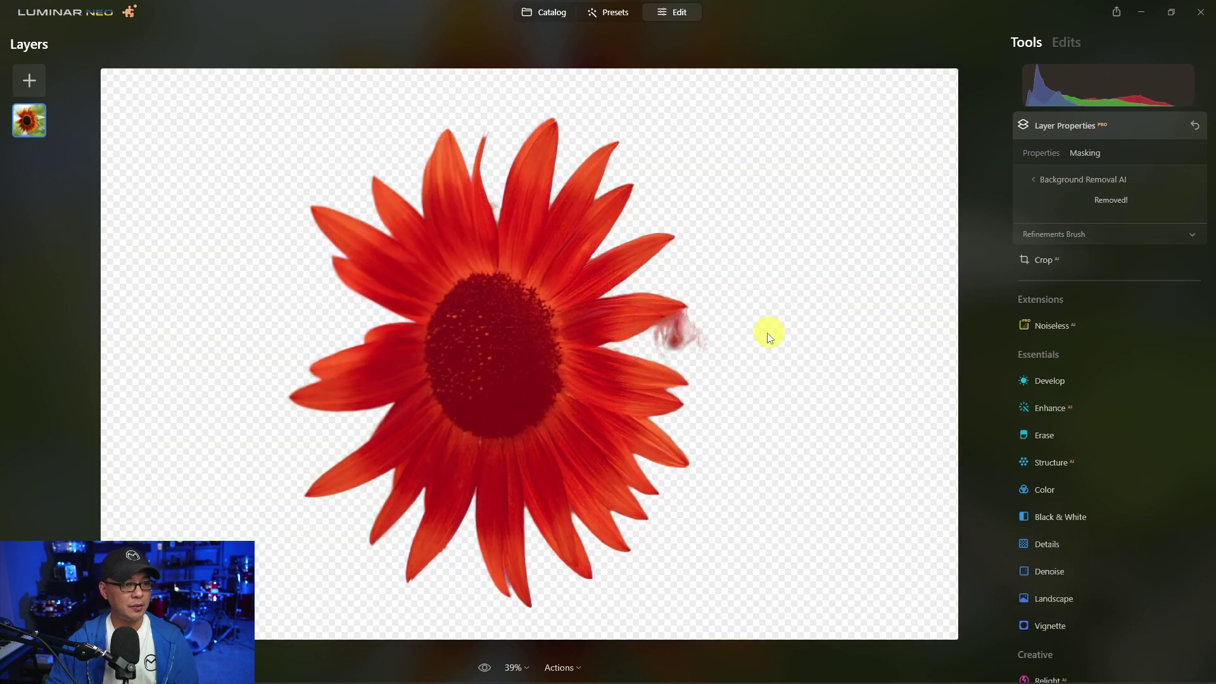
{"action": "left_click", "coordinate": [1110, 132]}
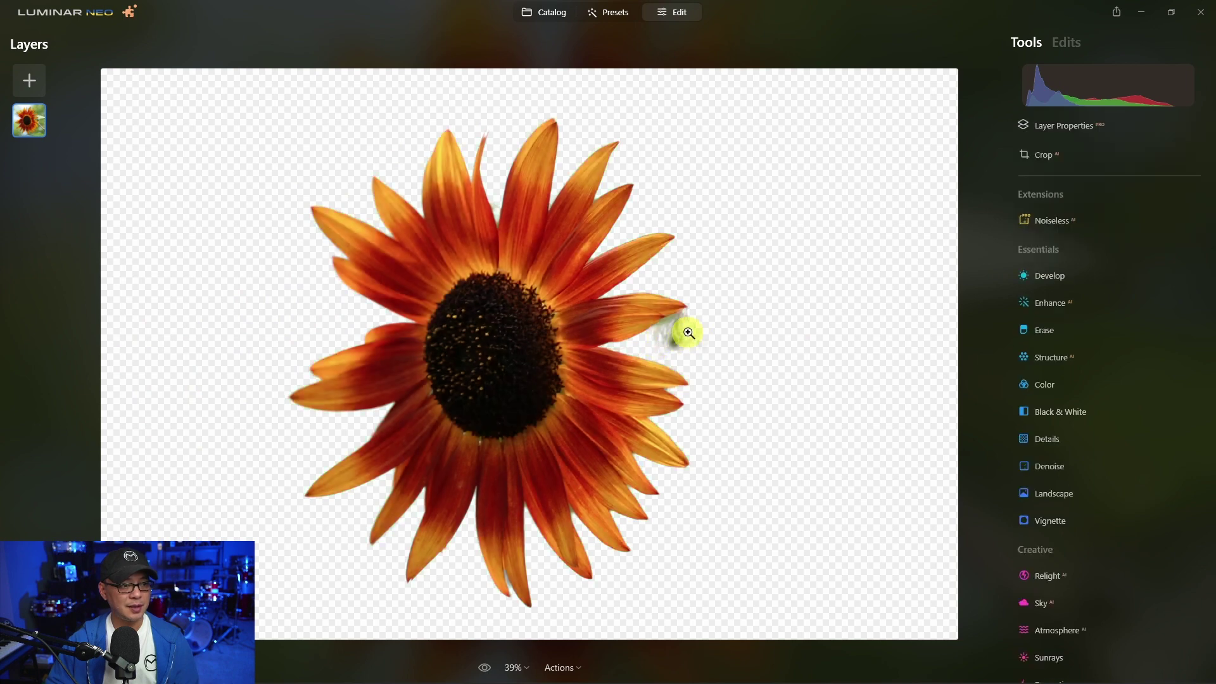
{"action": "scroll", "coordinate": [720, 332], "scroll_direction": "up", "scroll_amount": 3}
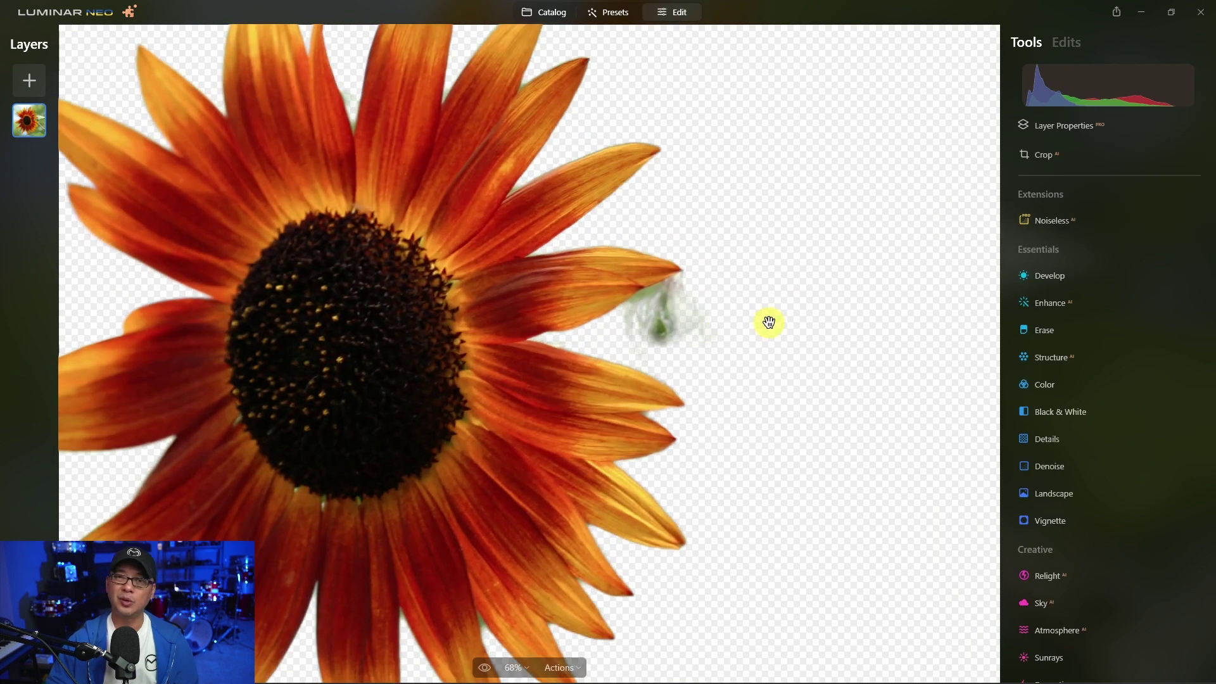
{"action": "scroll", "coordinate": [771, 318], "scroll_direction": "down", "scroll_amount": 2}
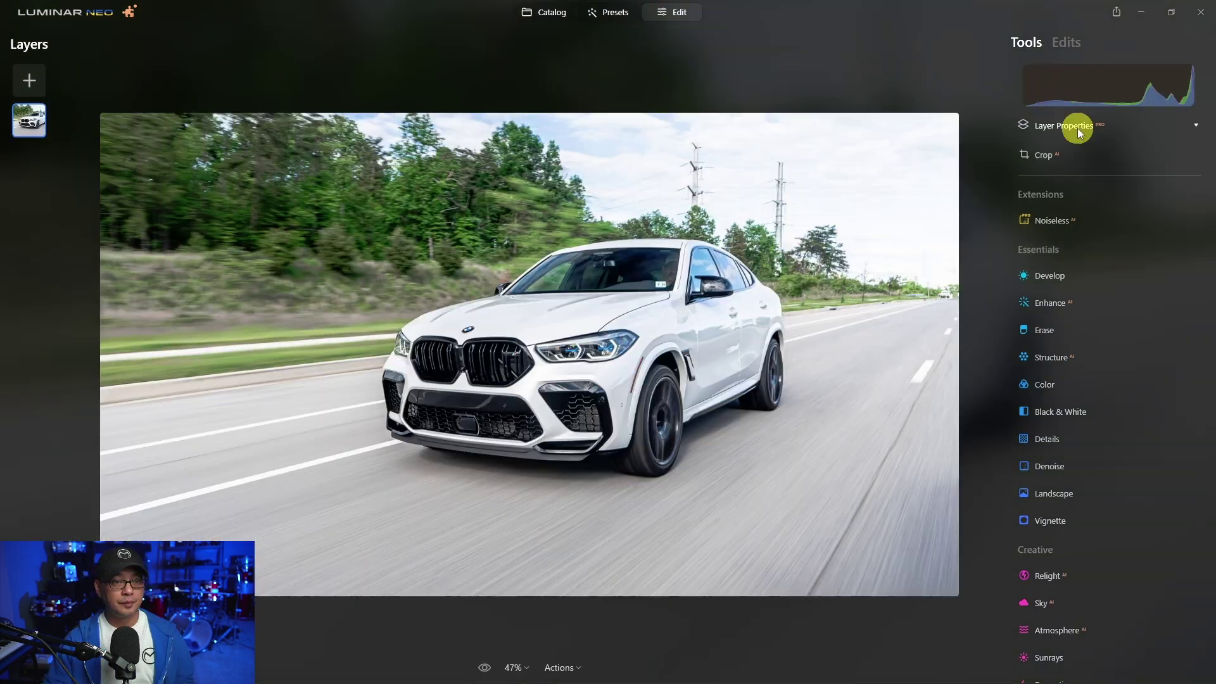
{"action": "left_click", "coordinate": [1077, 128]}
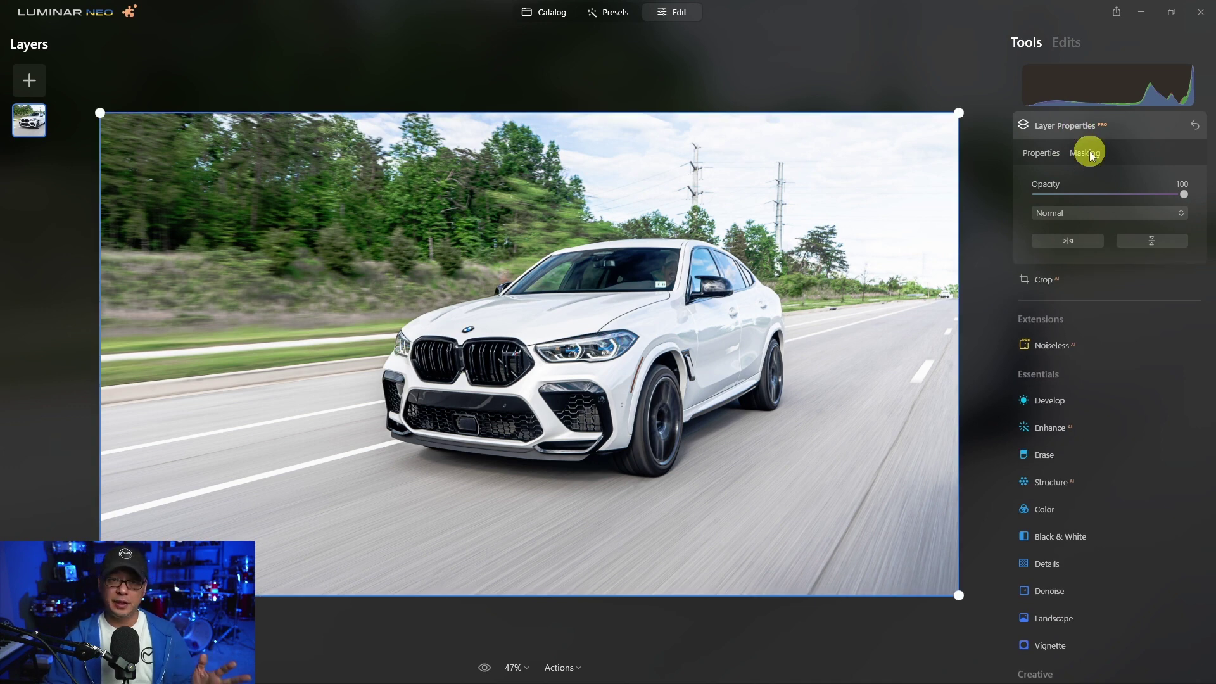
Step: Run Background Removal AI from Masking on the white BMW and remove the road and trees
{"action": "left_click", "coordinate": [1087, 153]}
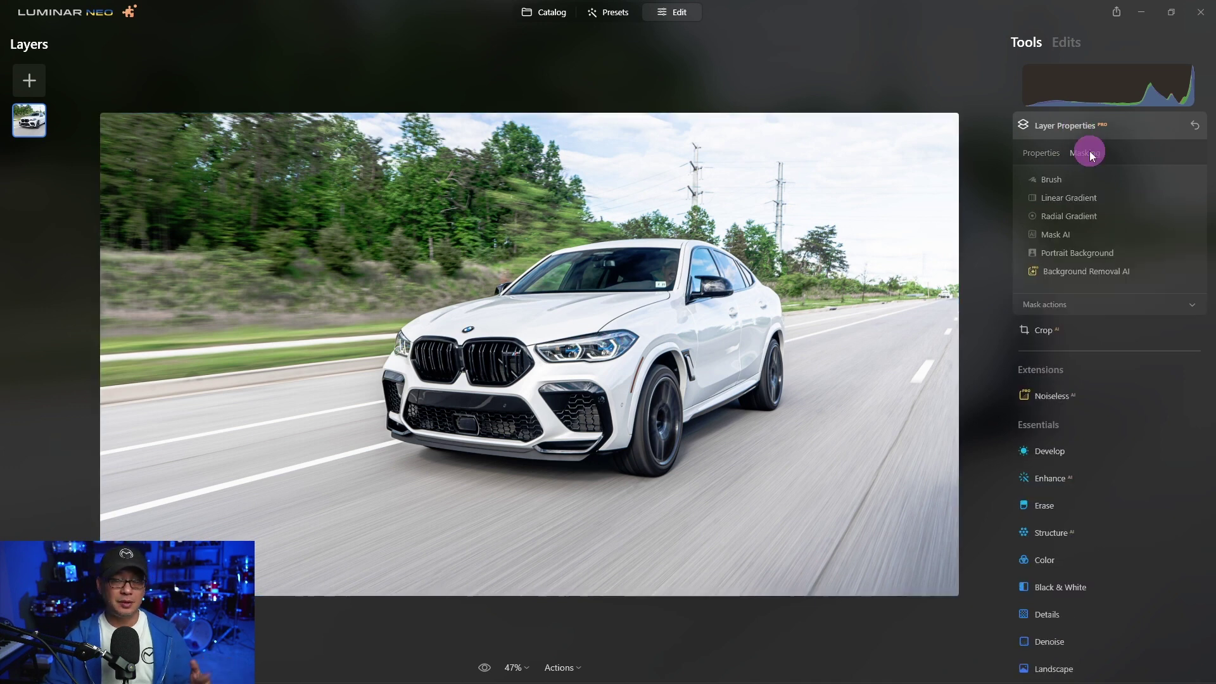
{"action": "left_click", "coordinate": [1139, 264]}
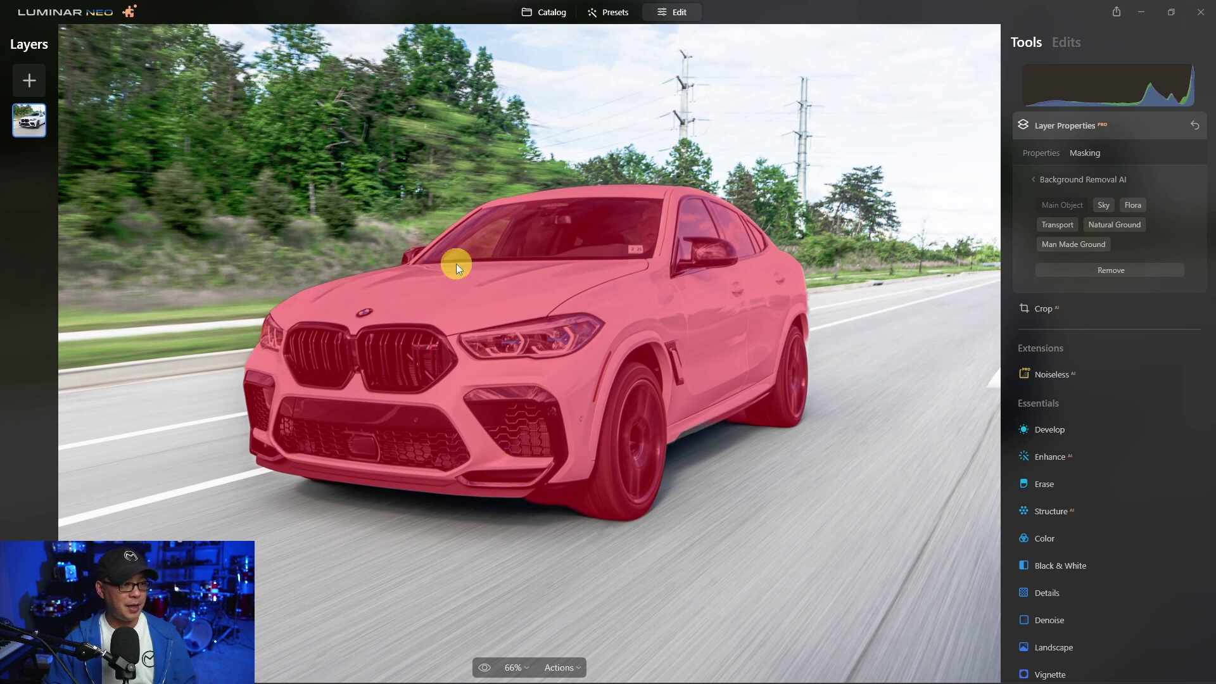
{"action": "left_click", "coordinate": [1142, 269]}
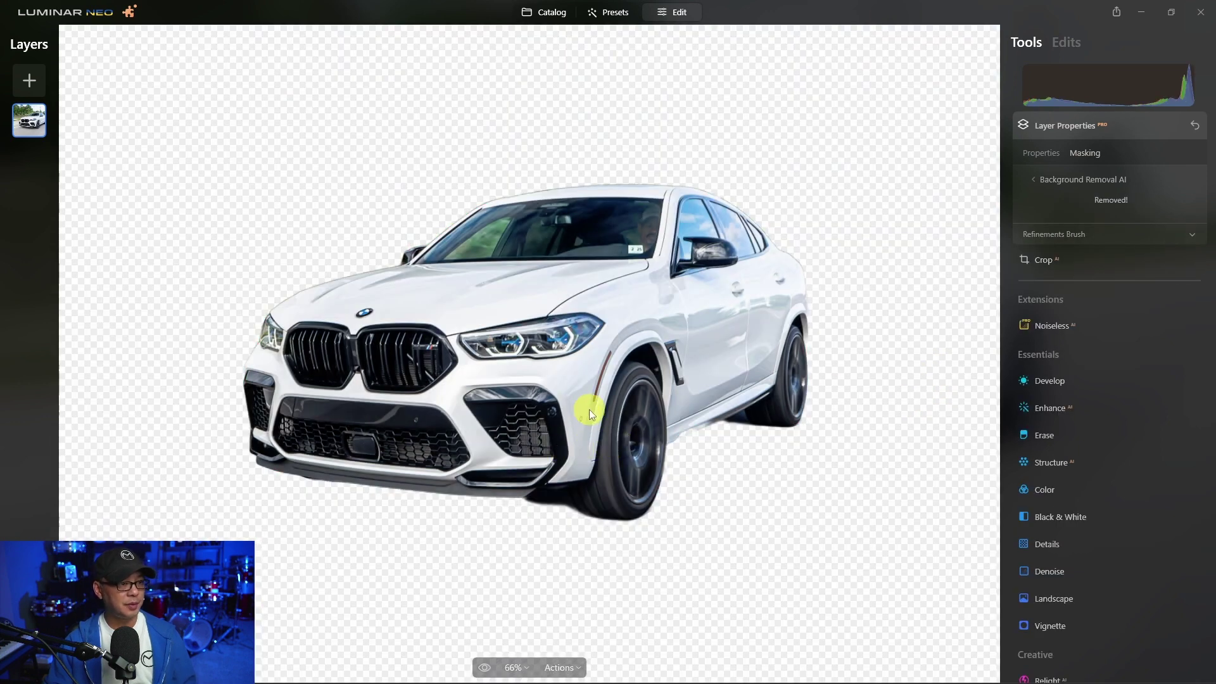
Step: Zoom and pan over the cut-out BMW's mirror, roof, windshield, door and wheel to inspect edges
{"action": "scroll", "coordinate": [381, 278], "scroll_direction": "up", "scroll_amount": 5}
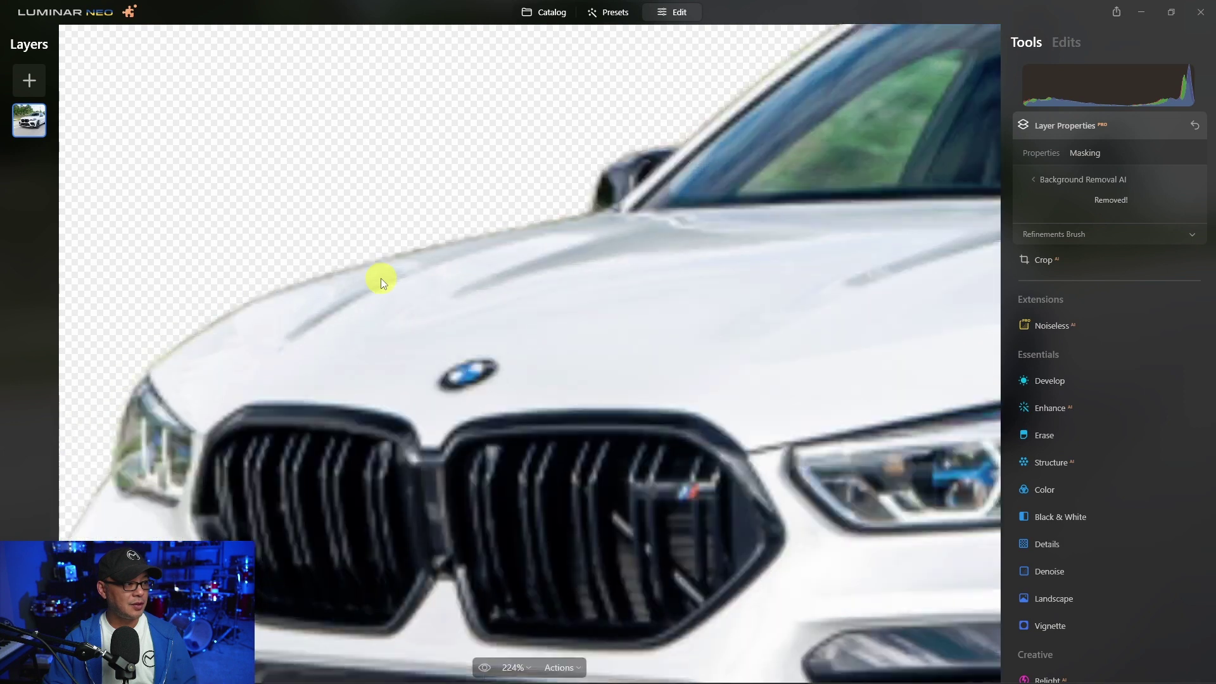
{"action": "scroll", "coordinate": [382, 279], "scroll_direction": "up", "scroll_amount": 2}
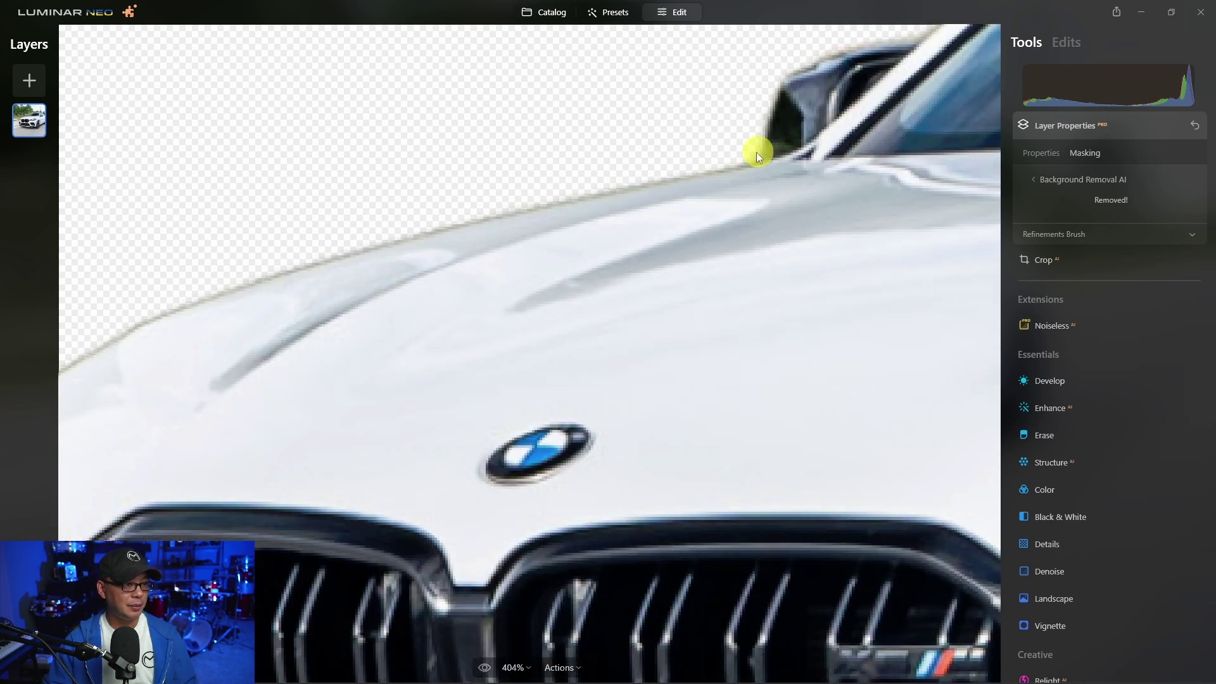
{"action": "left_click_drag", "start_coordinate": [874, 171], "coordinate": [625, 271]}
{"action": "left_click_drag", "start_coordinate": [853, 158], "coordinate": [489, 310]}
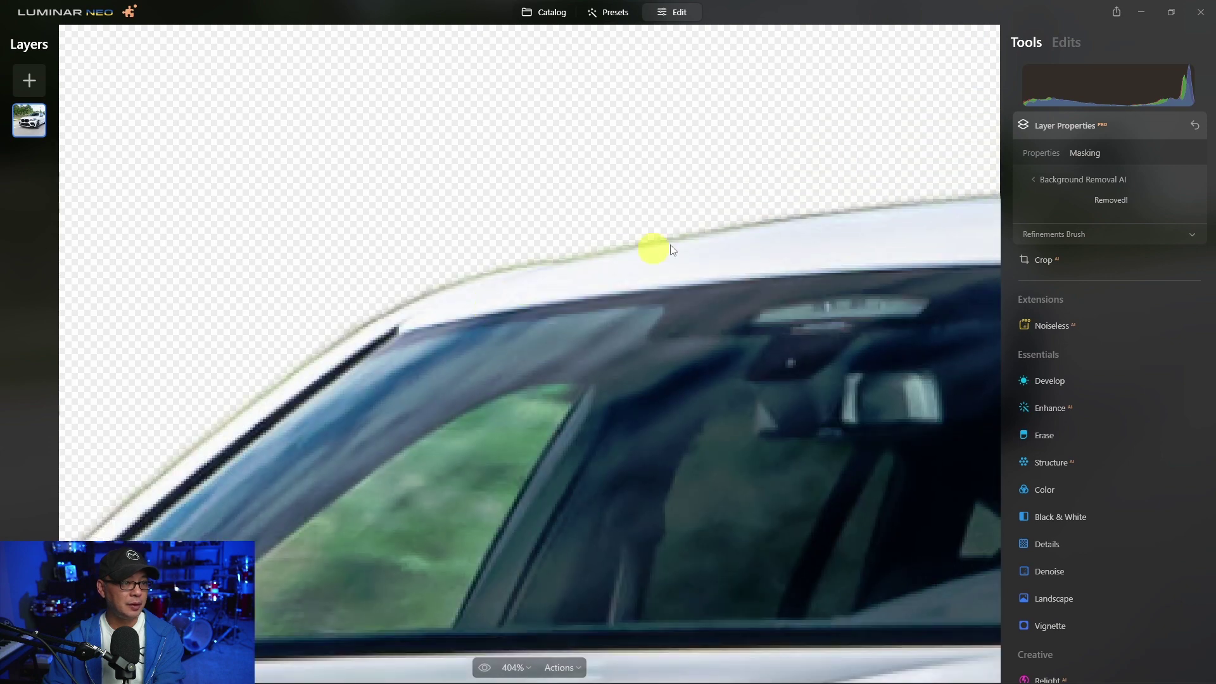
{"action": "left_click_drag", "start_coordinate": [787, 396], "coordinate": [543, 299]}
{"action": "left_click_drag", "start_coordinate": [897, 385], "coordinate": [741, 359]}
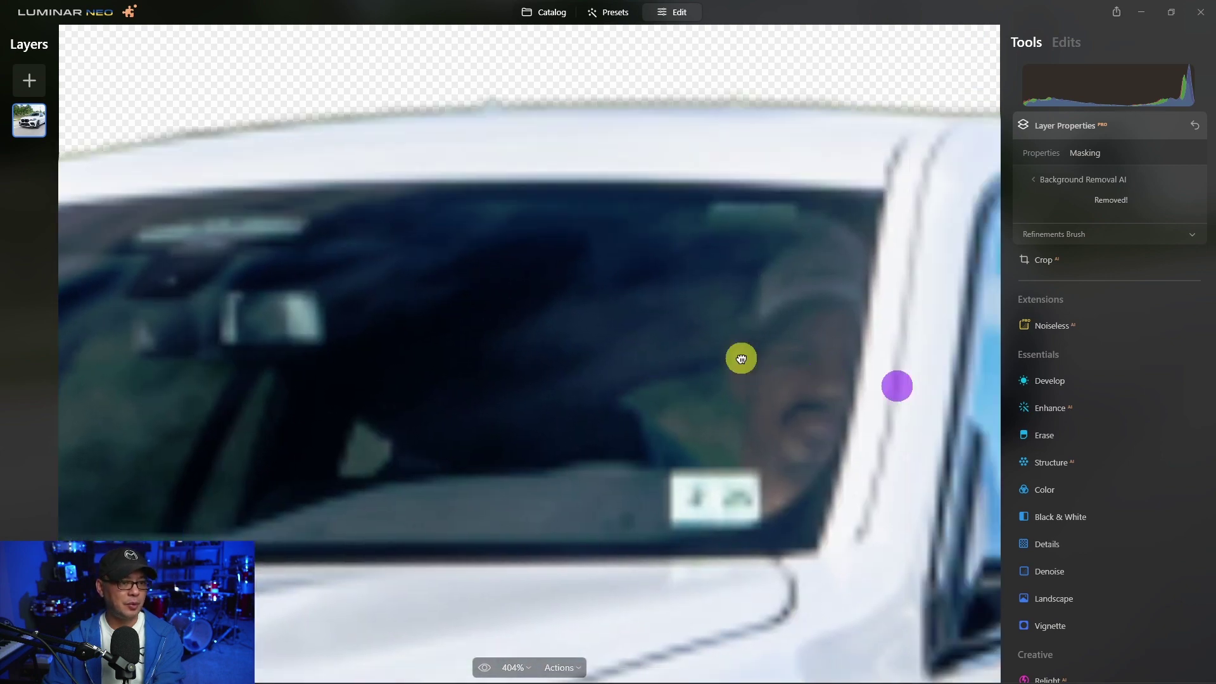
{"action": "left_click_drag", "start_coordinate": [838, 402], "coordinate": [415, 244]}
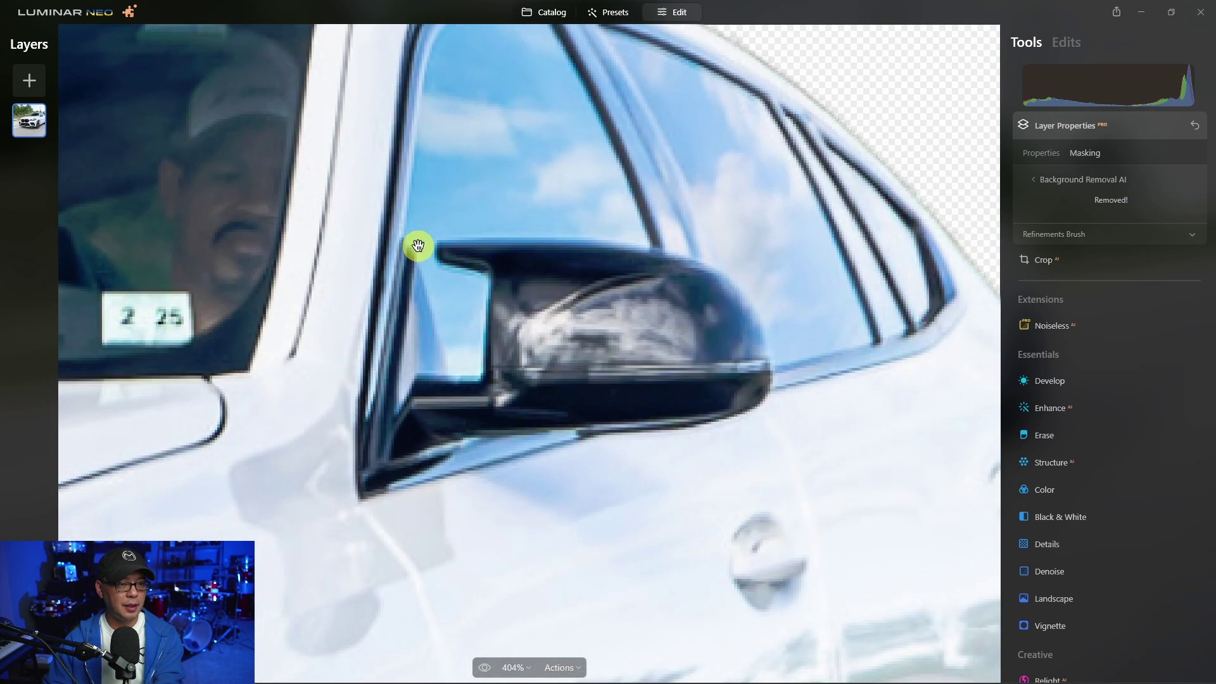
{"action": "left_click_drag", "start_coordinate": [646, 486], "coordinate": [569, 249]}
{"action": "left_click_drag", "start_coordinate": [543, 573], "coordinate": [614, 236]}
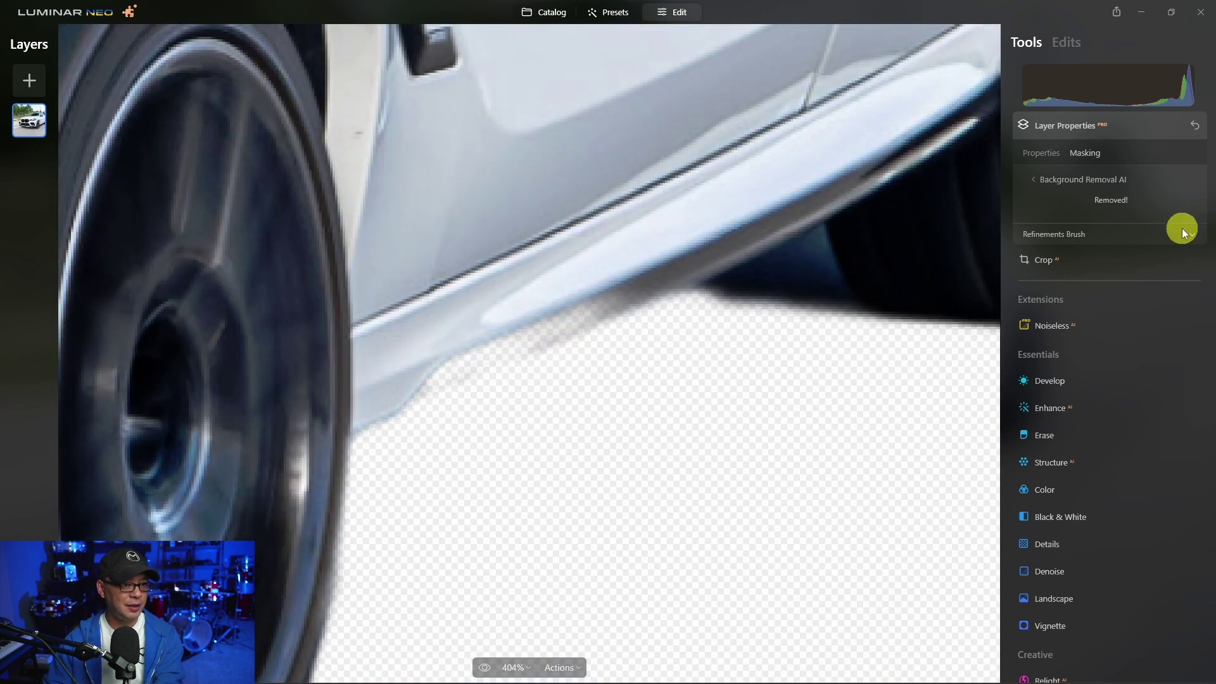
{"action": "scroll", "coordinate": [755, 287], "scroll_direction": "down", "scroll_amount": 10}
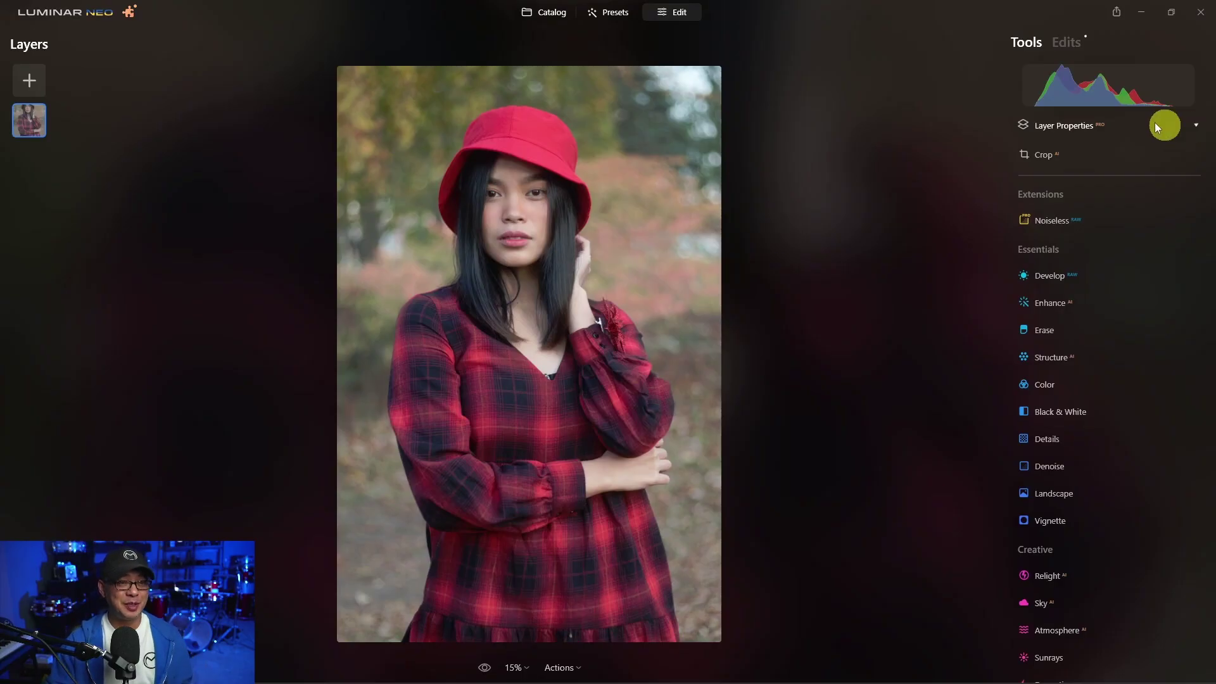
Step: Cut the red-hat woman out with Background Removal AI in Masking, keeping the Human subject
{"action": "left_click", "coordinate": [1077, 125]}
{"action": "left_click", "coordinate": [1097, 149]}
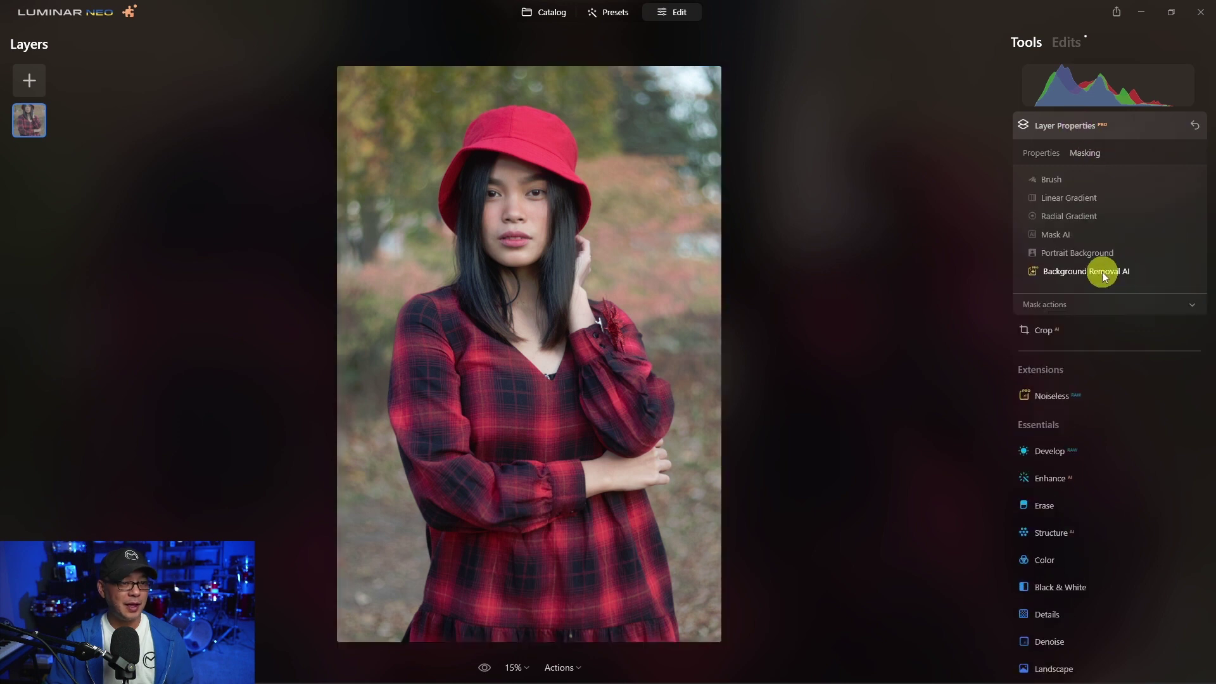
{"action": "left_click", "coordinate": [1103, 272]}
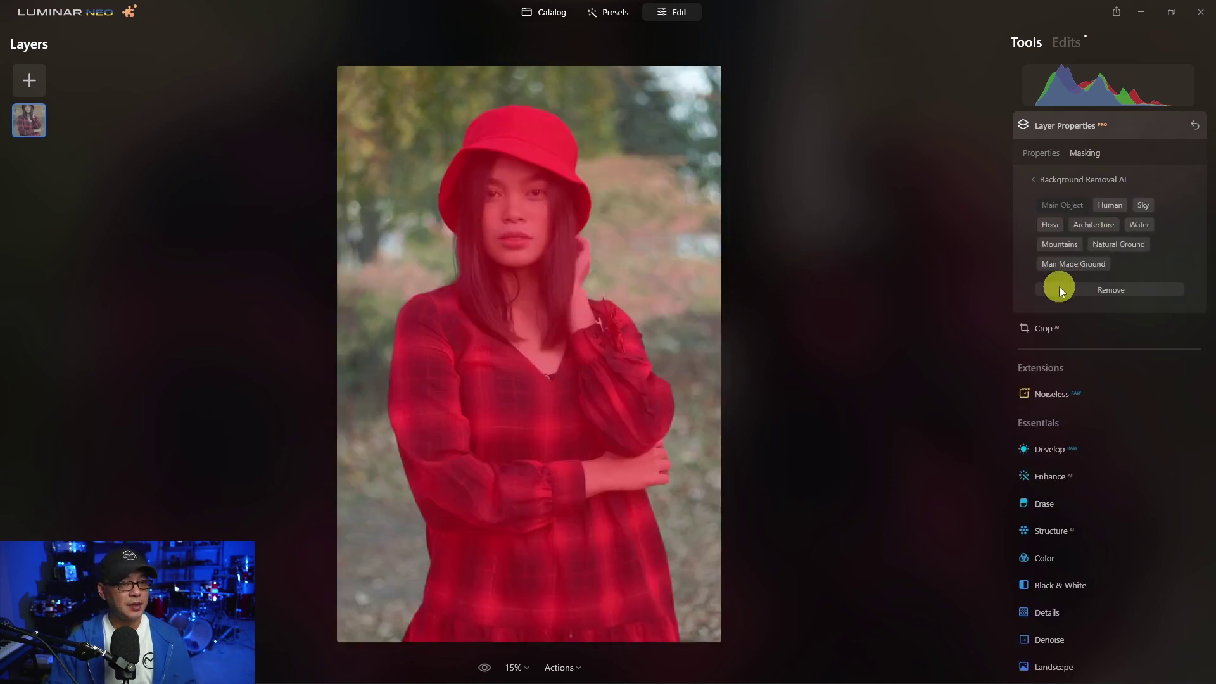
{"action": "left_click", "coordinate": [1113, 291]}
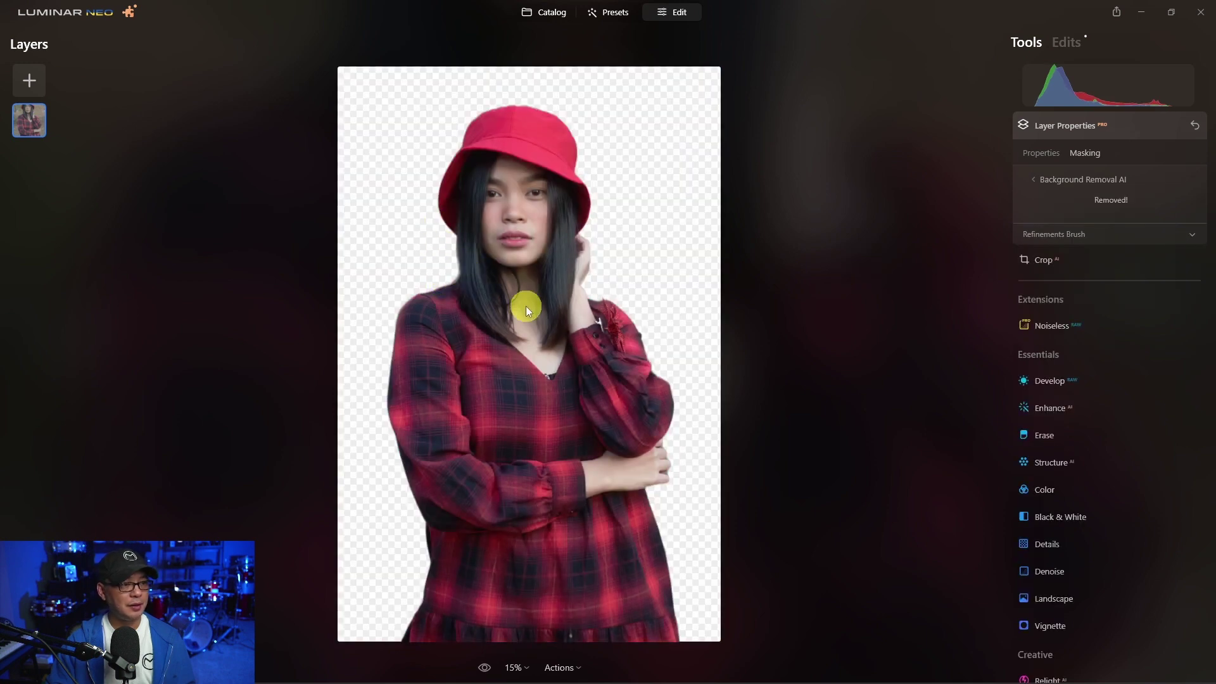
Step: Zoom in and pan from the lower dress up to the neckline and face to inspect edges
{"action": "scroll", "coordinate": [526, 306], "scroll_direction": "up", "scroll_amount": 2}
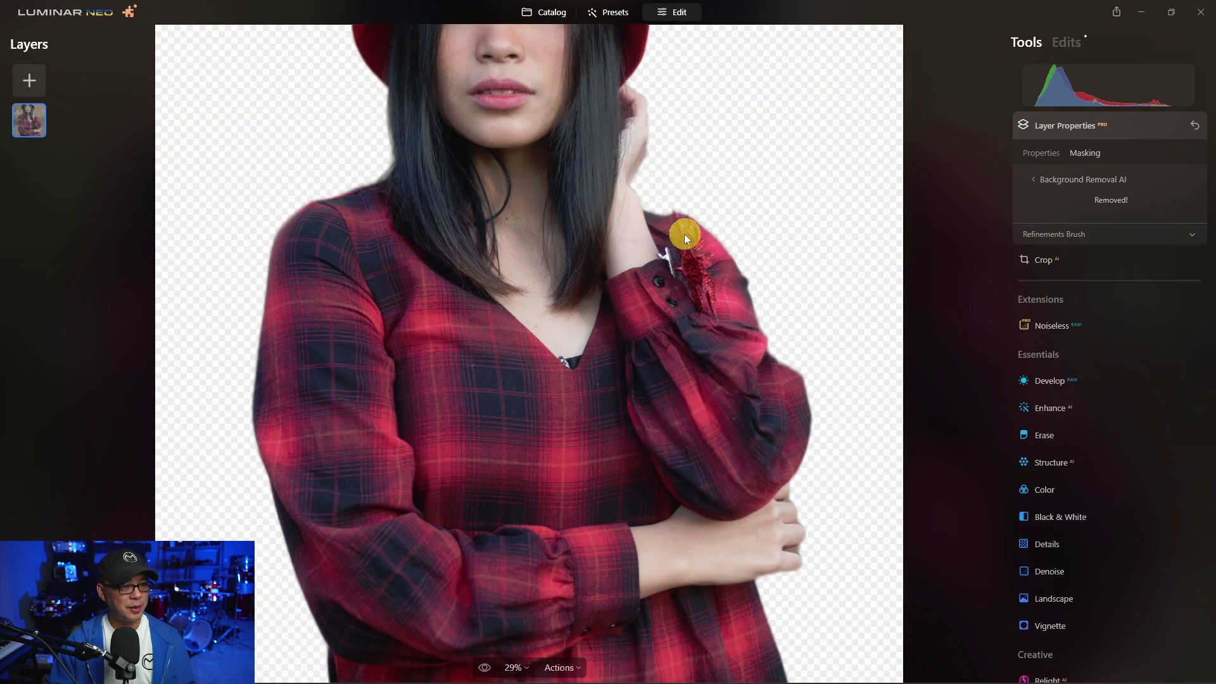
{"action": "left_click_drag", "start_coordinate": [682, 461], "coordinate": [643, 220]}
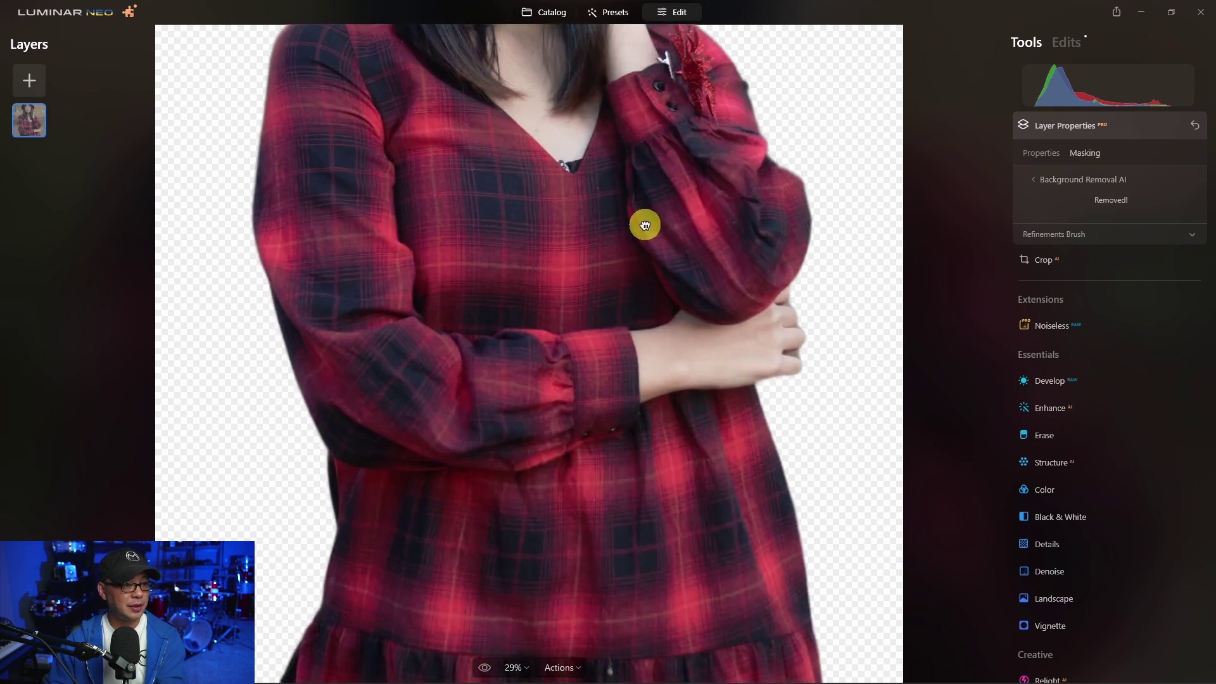
{"action": "scroll", "coordinate": [702, 393], "scroll_direction": "up", "scroll_amount": 2}
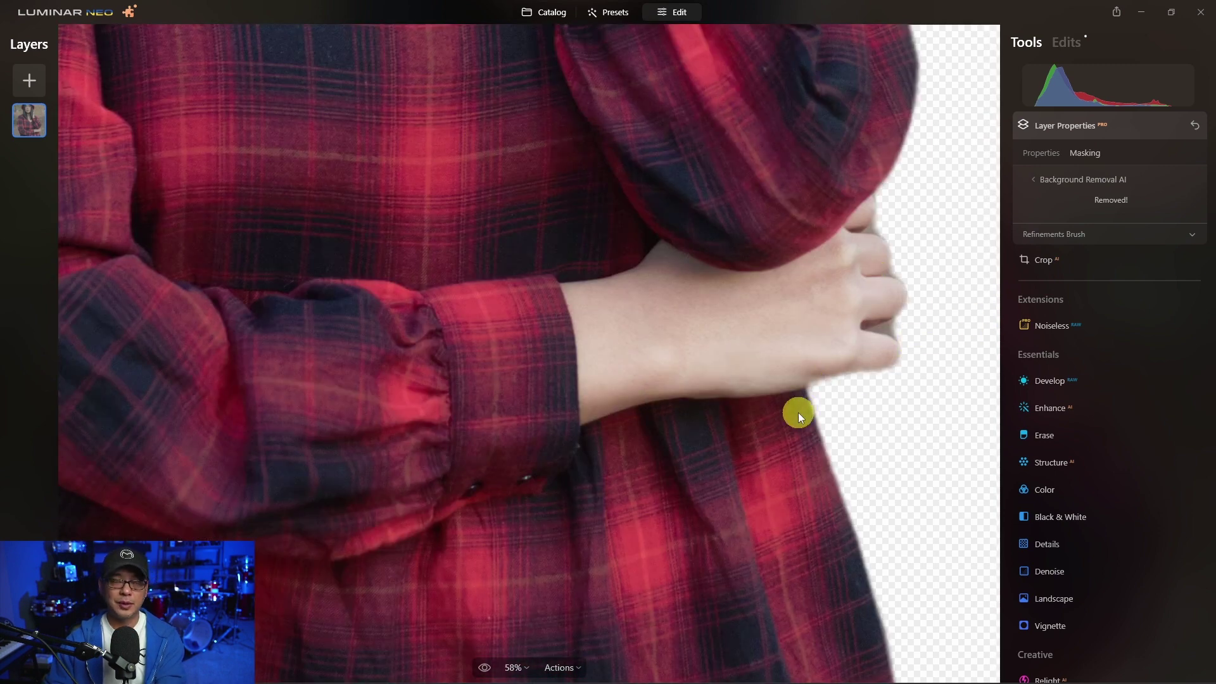
{"action": "left_click_drag", "start_coordinate": [698, 429], "coordinate": [736, 166]}
{"action": "left_click_drag", "start_coordinate": [583, 456], "coordinate": [561, 494]}
{"action": "left_click_drag", "start_coordinate": [600, 184], "coordinate": [602, 456]}
{"action": "left_click_drag", "start_coordinate": [595, 120], "coordinate": [629, 490]}
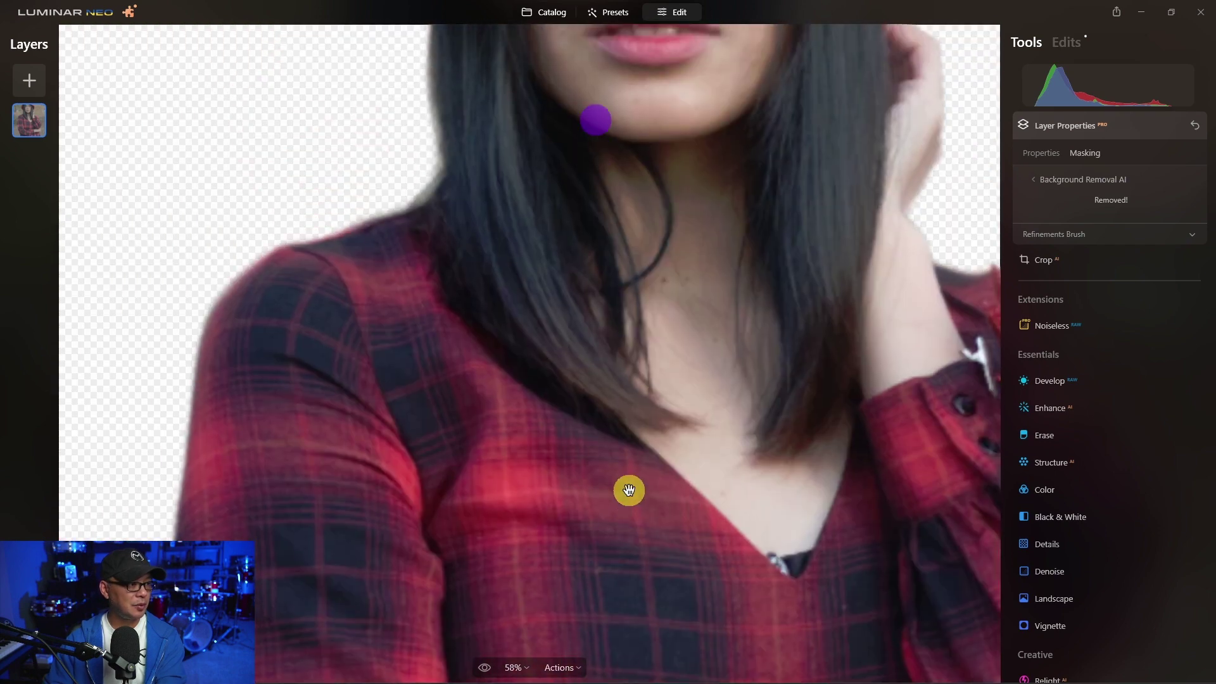
{"action": "left_click_drag", "start_coordinate": [673, 187], "coordinate": [576, 466]}
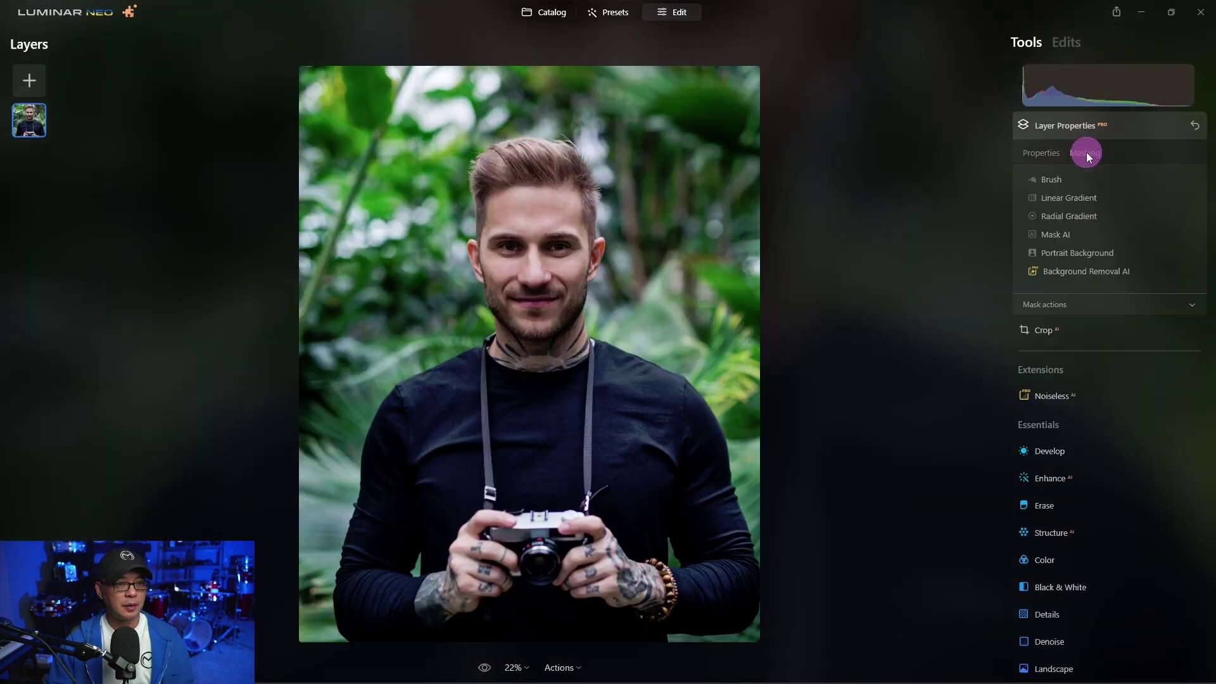
Step: Remove the camera man's leafy background, inspect his hairline, then select the curly-haired woman in Catalog
{"action": "left_click", "coordinate": [1109, 280]}
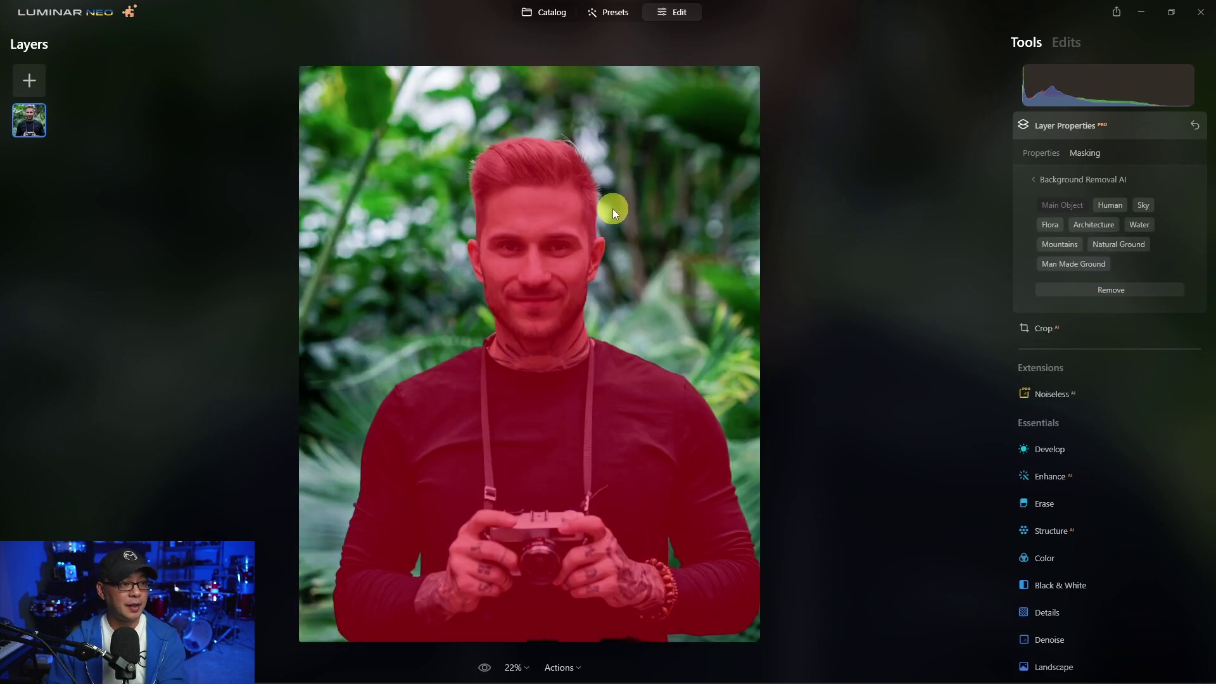
{"action": "scroll", "coordinate": [614, 208], "scroll_direction": "up", "scroll_amount": 3}
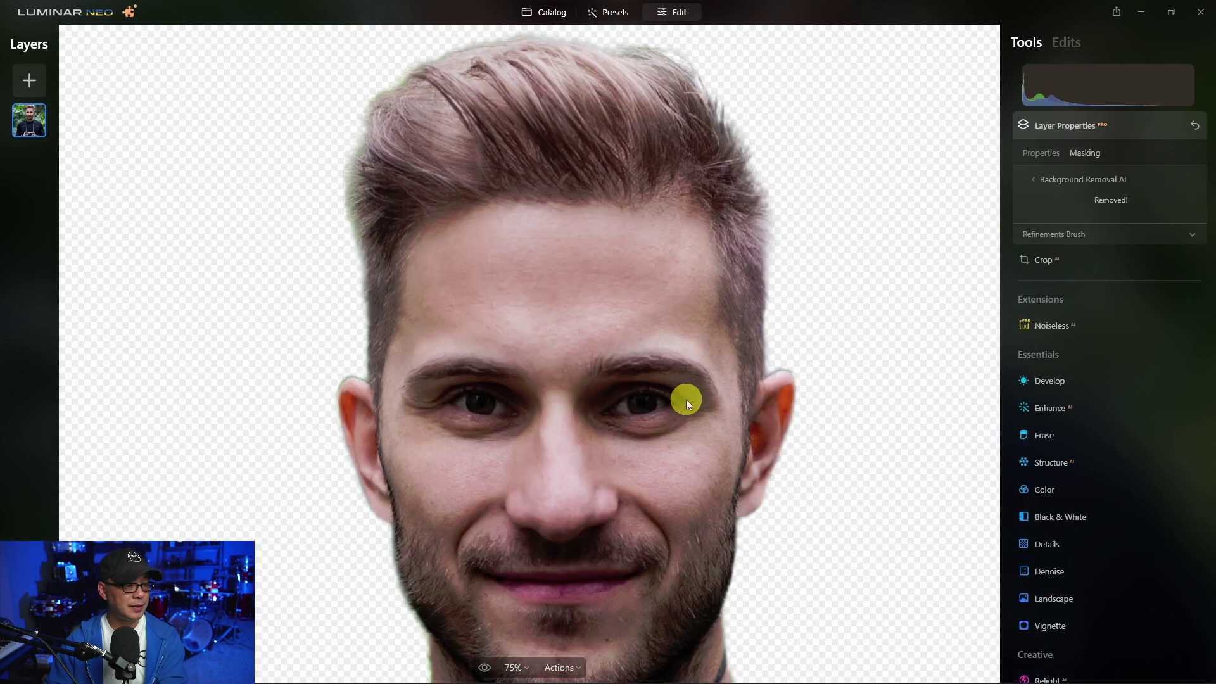
{"action": "scroll", "coordinate": [686, 399], "scroll_direction": "up", "scroll_amount": 2}
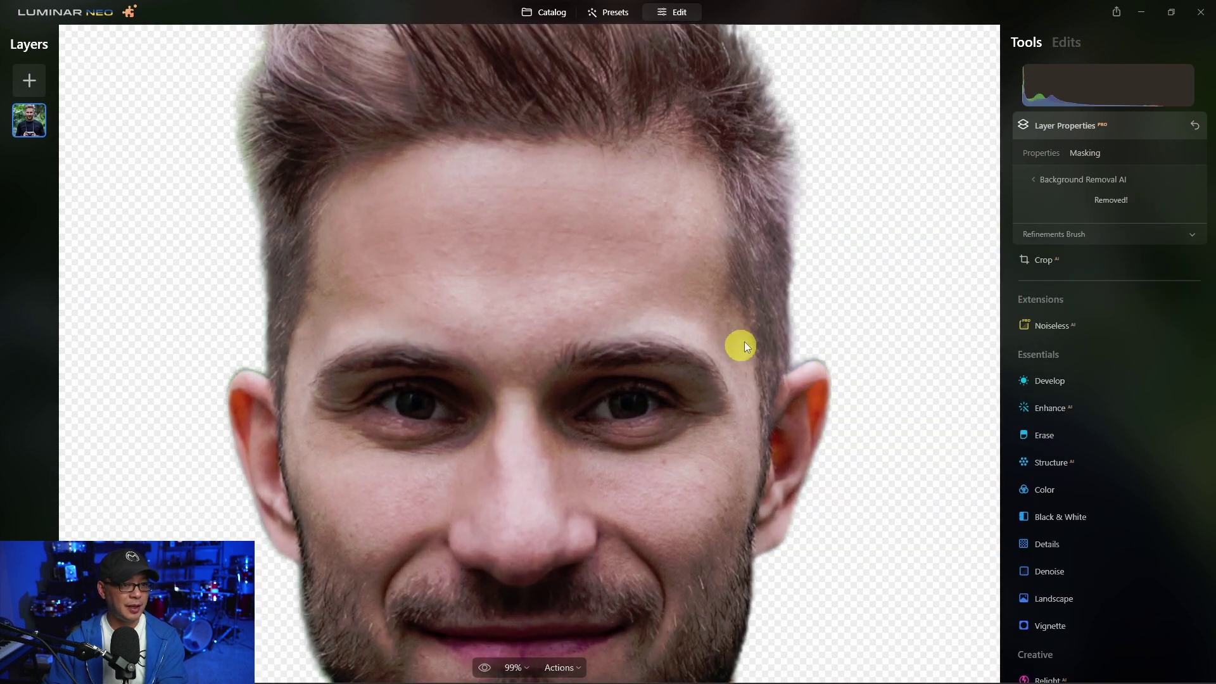
{"action": "left_click_drag", "start_coordinate": [619, 150], "coordinate": [581, 198]}
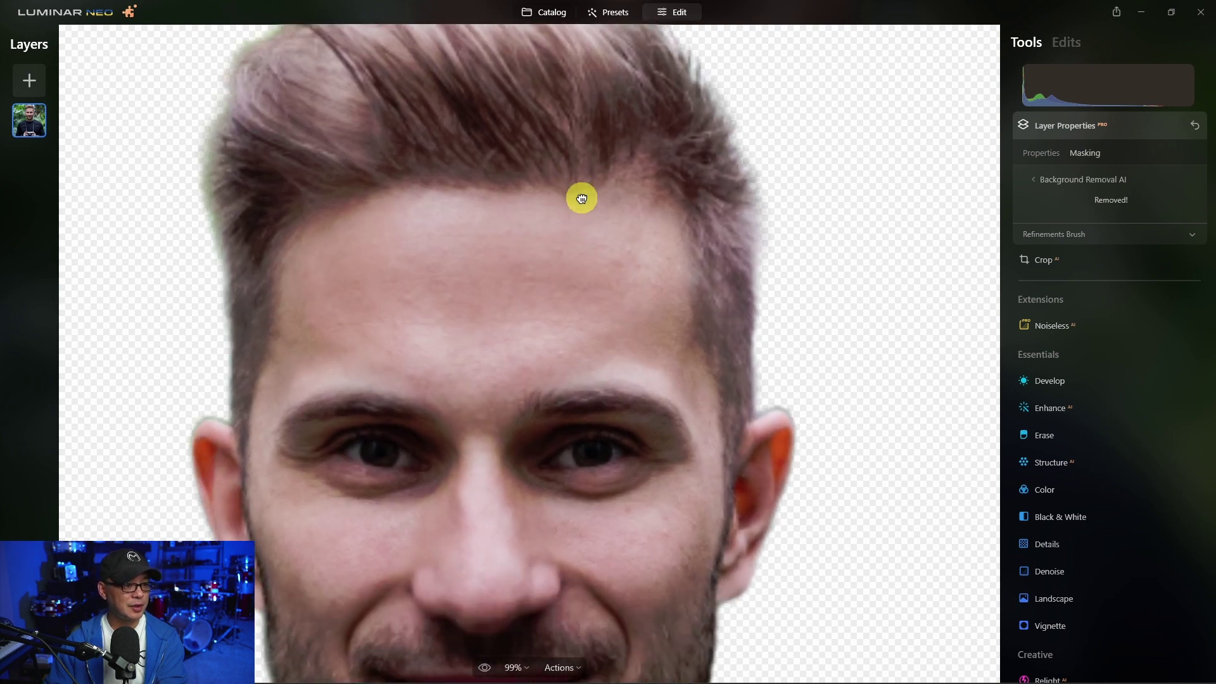
{"action": "key", "text": "g"}
{"action": "left_click", "coordinate": [416, 369]}
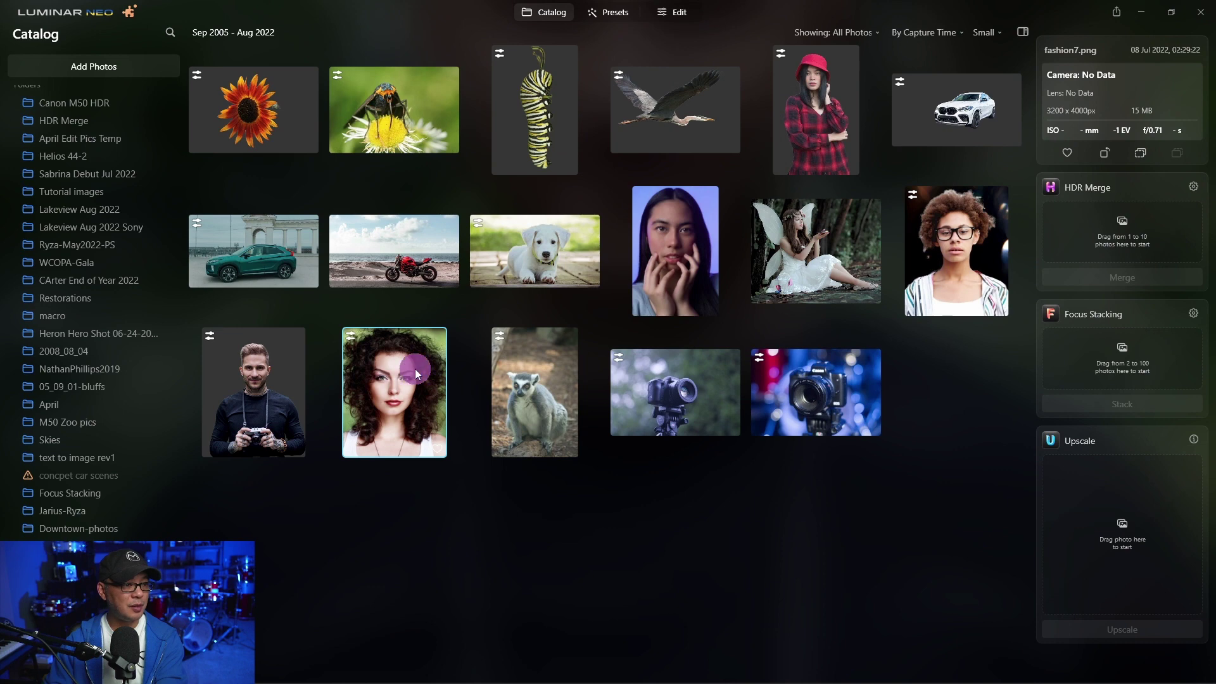
Step: Open fashion7 in the editor and cut the curly-haired woman from her green backdrop with Background Removal AI
{"action": "double_click", "coordinate": [416, 369]}
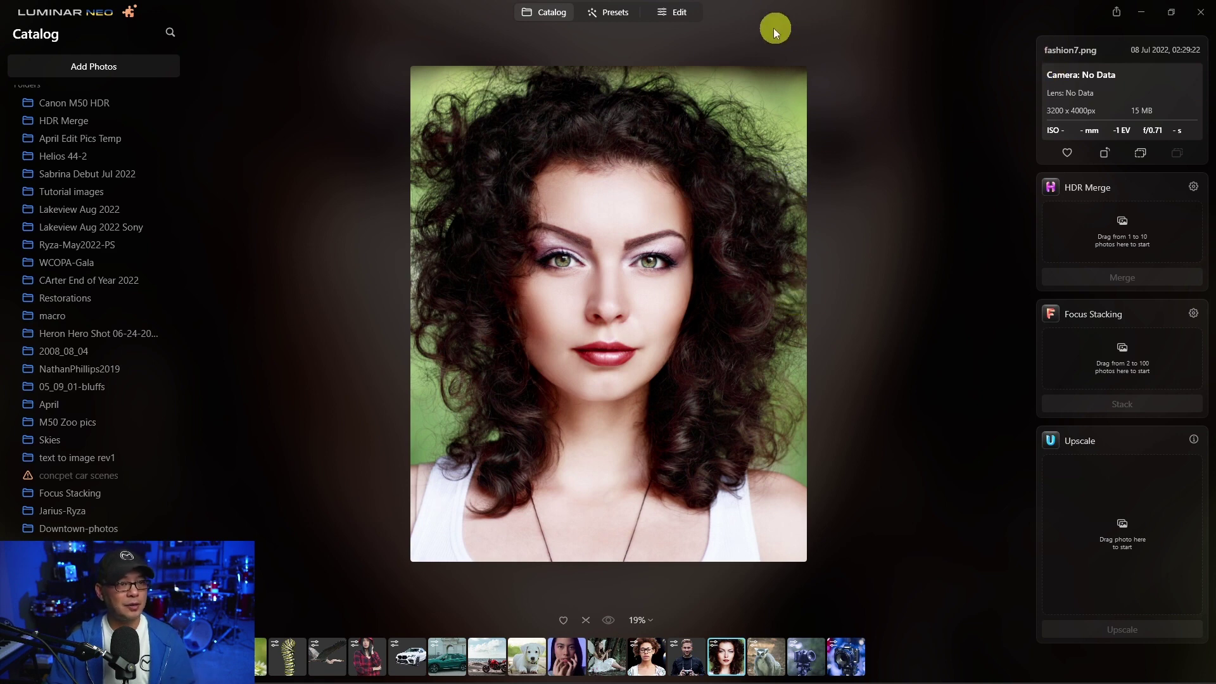
{"action": "left_click", "coordinate": [697, 12]}
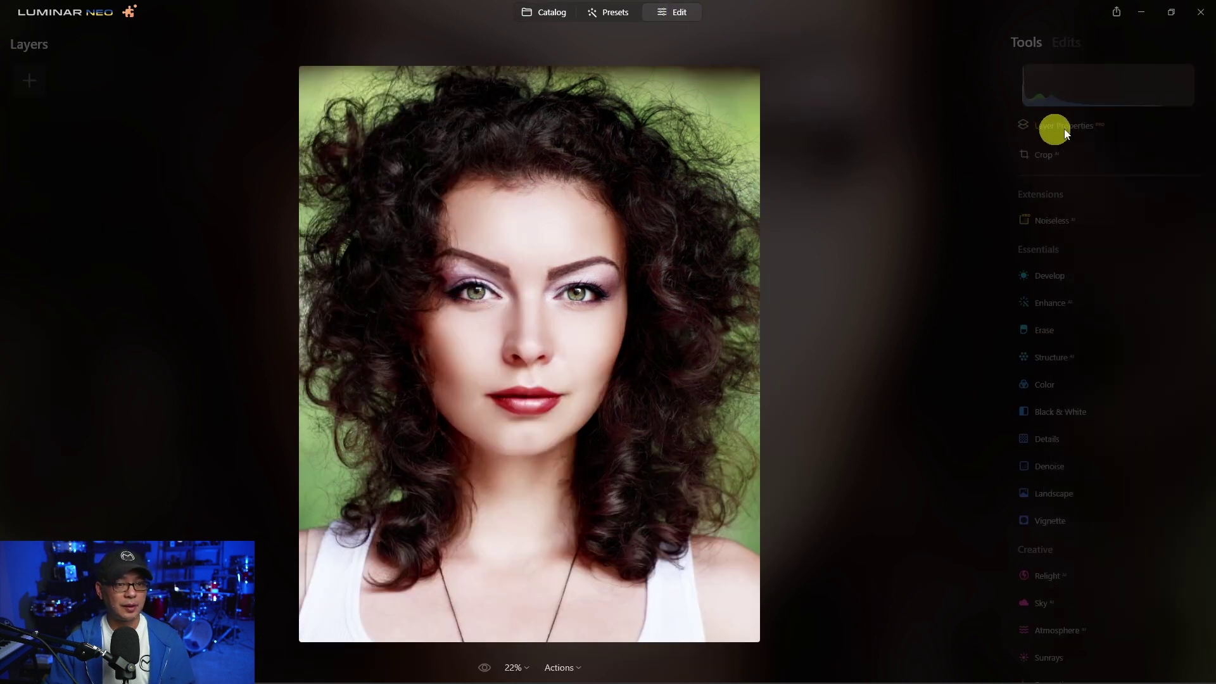
{"action": "left_click", "coordinate": [1111, 123]}
{"action": "left_click", "coordinate": [1094, 154]}
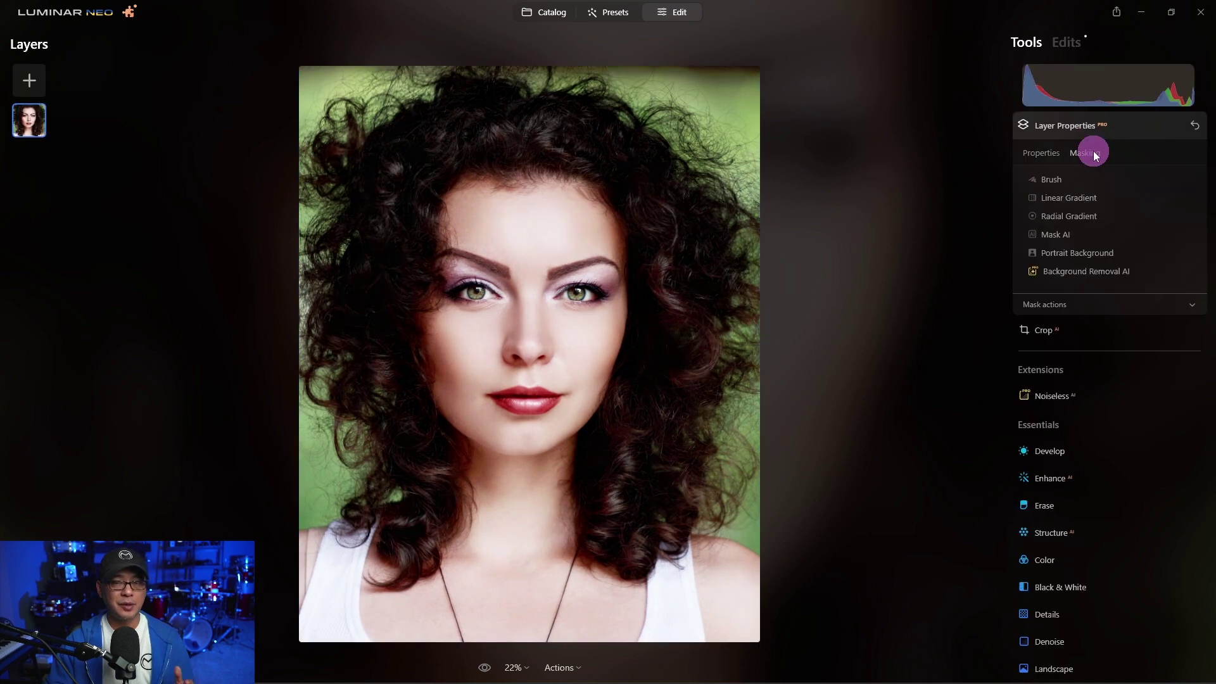
{"action": "left_click", "coordinate": [1113, 274]}
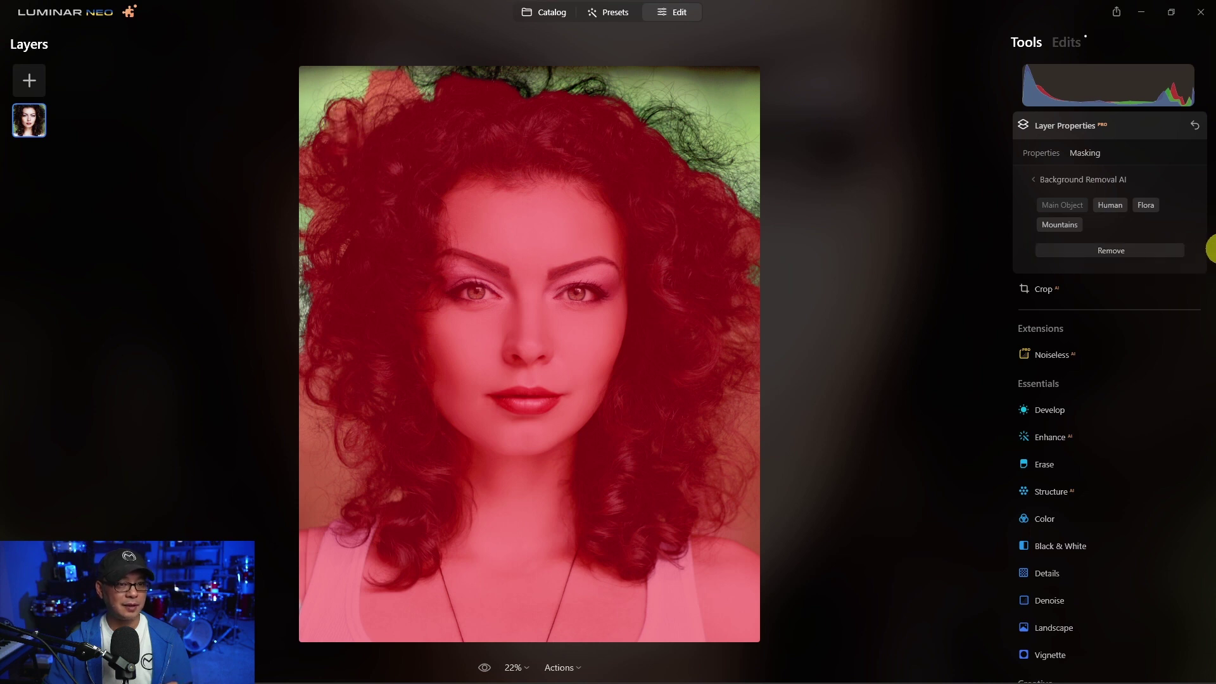
{"action": "left_click", "coordinate": [1138, 249]}
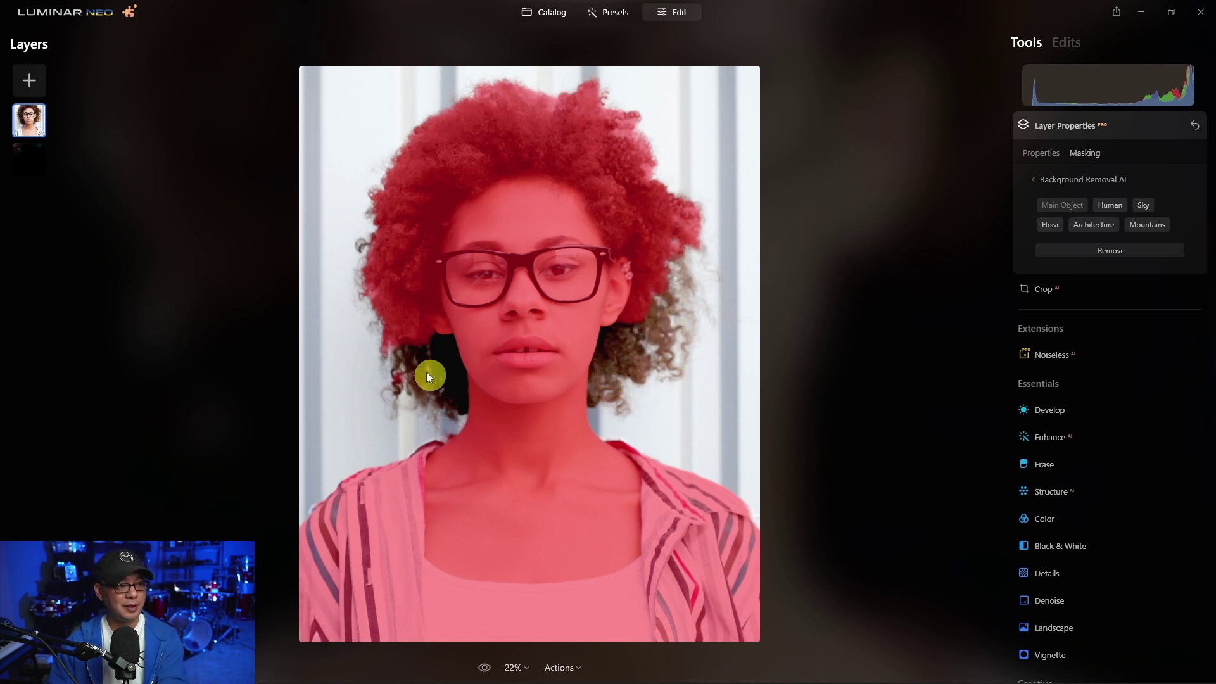
Step: Remove the background behind the woman in glasses and zoom in to check the hair edges
{"action": "left_click", "coordinate": [1147, 252]}
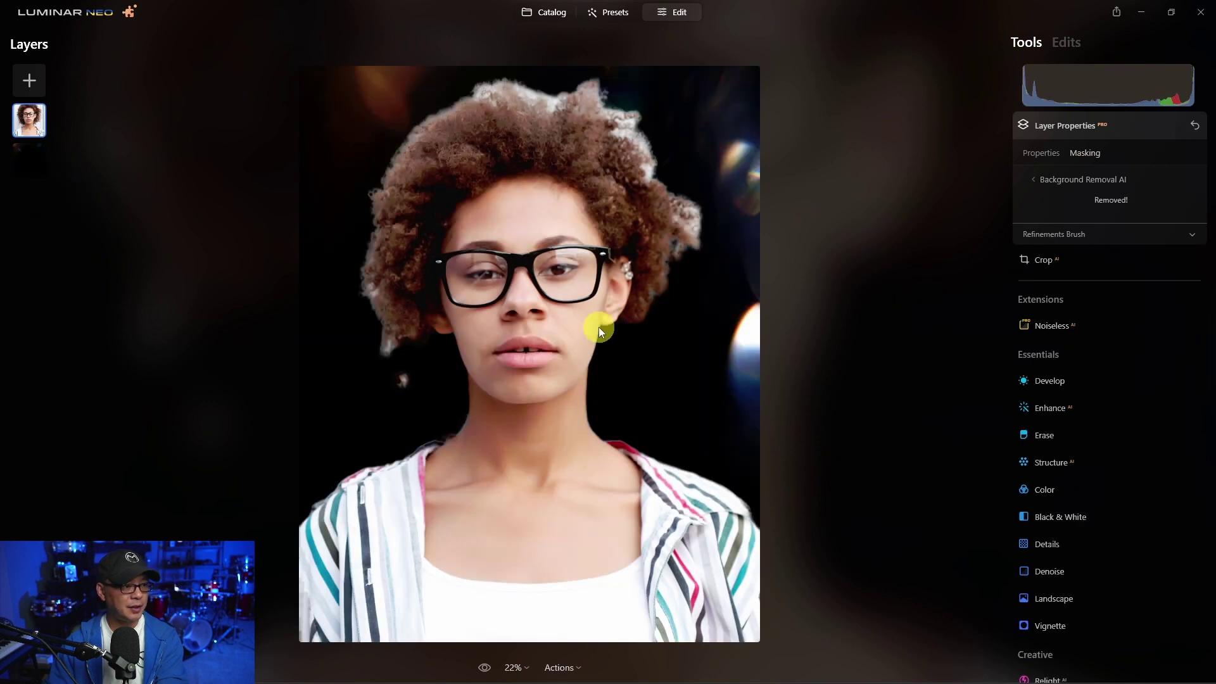
{"action": "scroll", "coordinate": [606, 261], "scroll_direction": "up", "scroll_amount": 3}
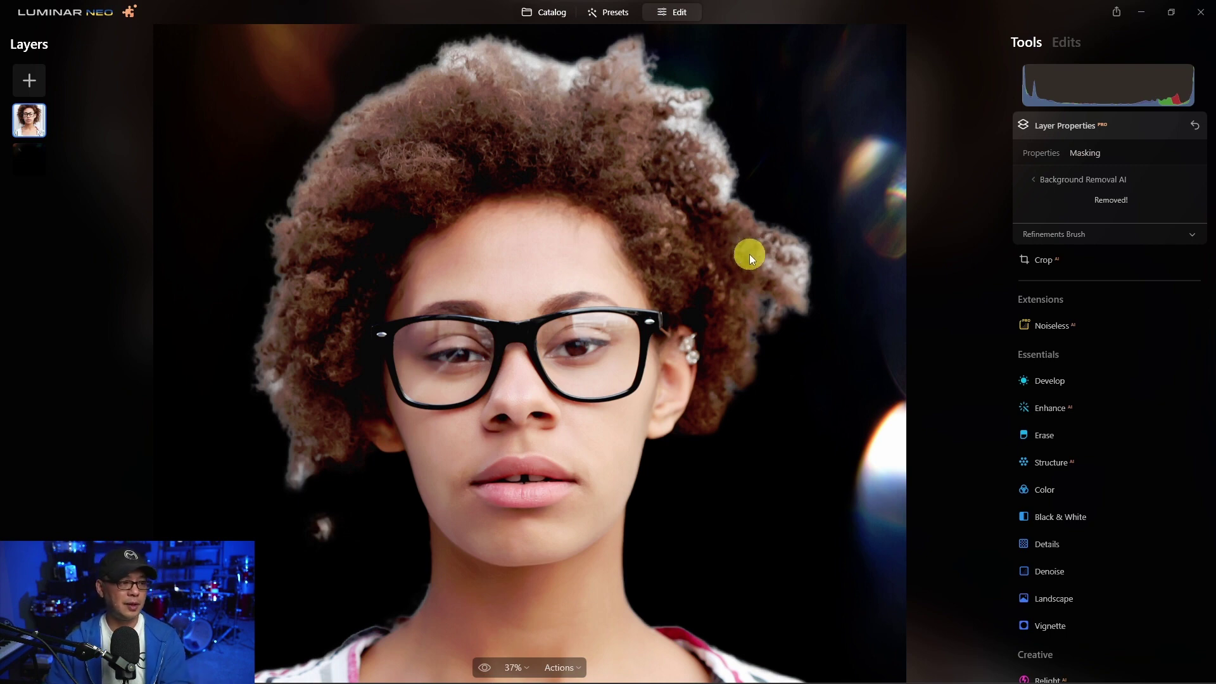
{"action": "scroll", "coordinate": [612, 341], "scroll_direction": "down", "scroll_amount": 3}
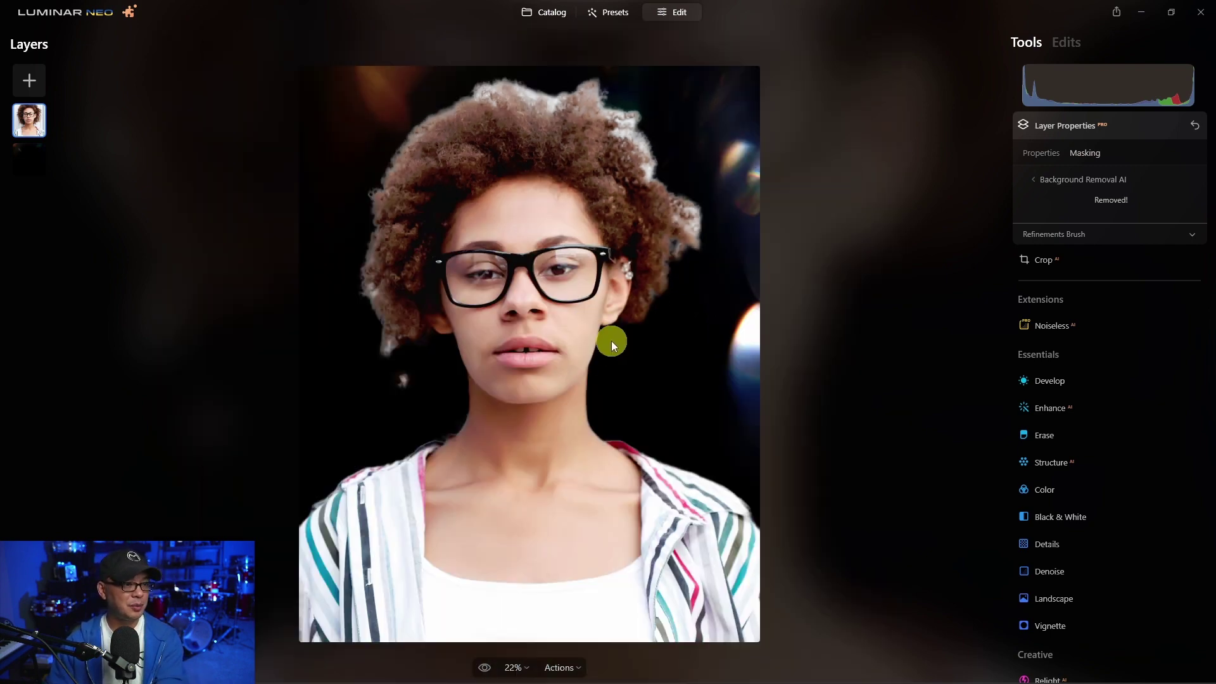
{"action": "scroll", "coordinate": [612, 341], "scroll_direction": "up", "scroll_amount": 1}
{"action": "scroll", "coordinate": [612, 341], "scroll_direction": "down", "scroll_amount": 1}
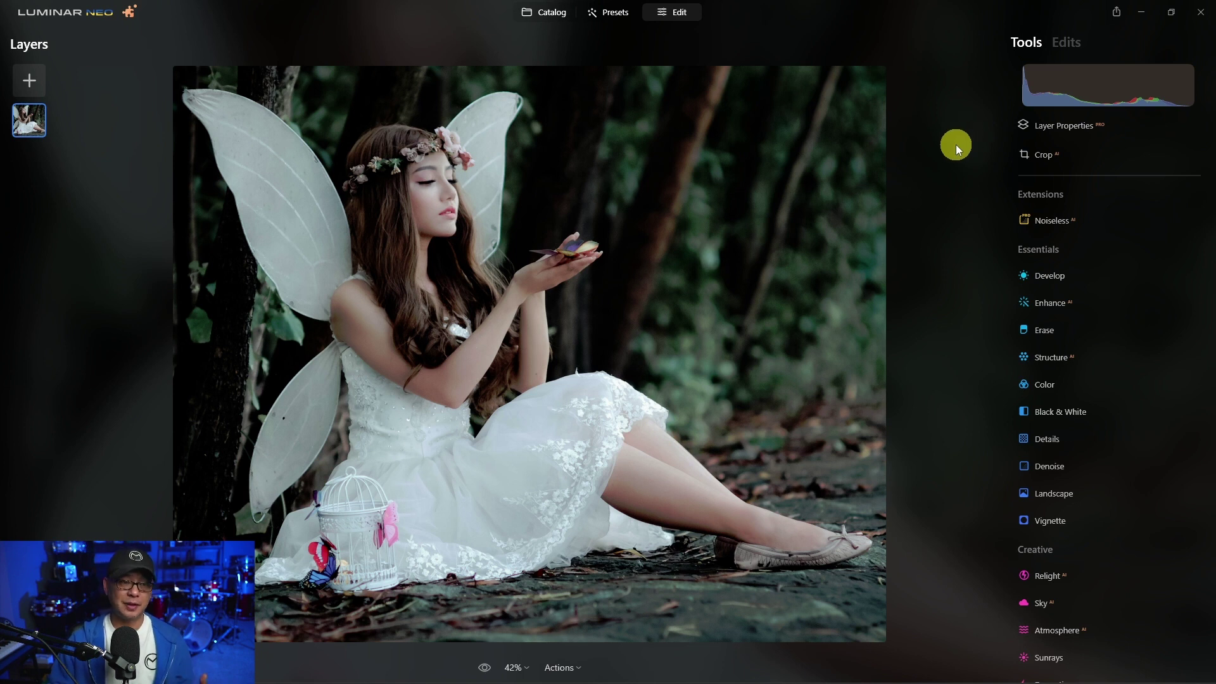
Step: Strip the forest from the fairy photo using Layer Properties > Masking > Background Removal AI
{"action": "left_click", "coordinate": [1064, 126]}
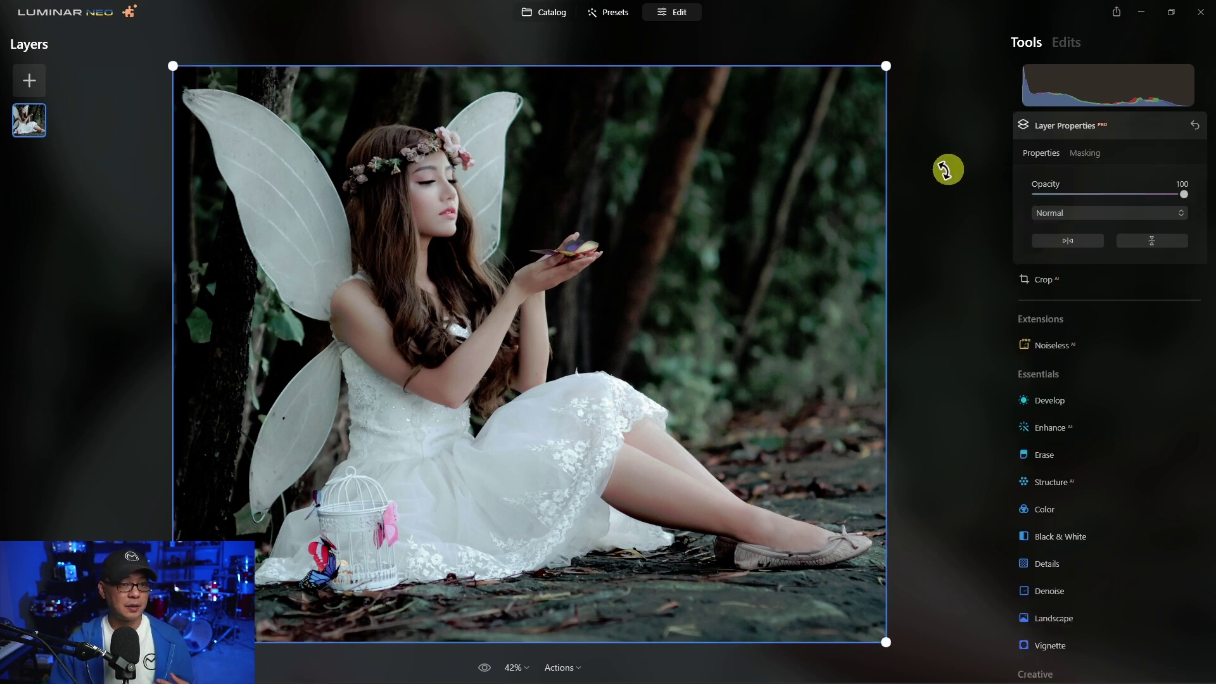
{"action": "left_click", "coordinate": [1087, 152]}
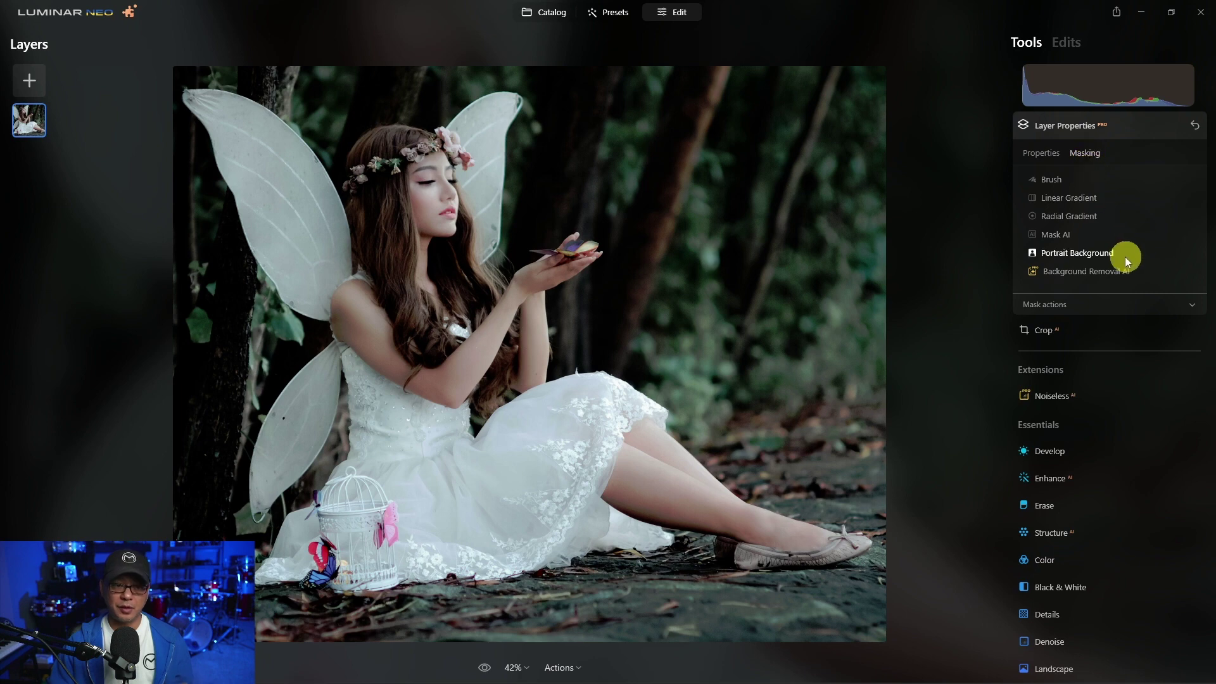
{"action": "left_click", "coordinate": [1112, 271]}
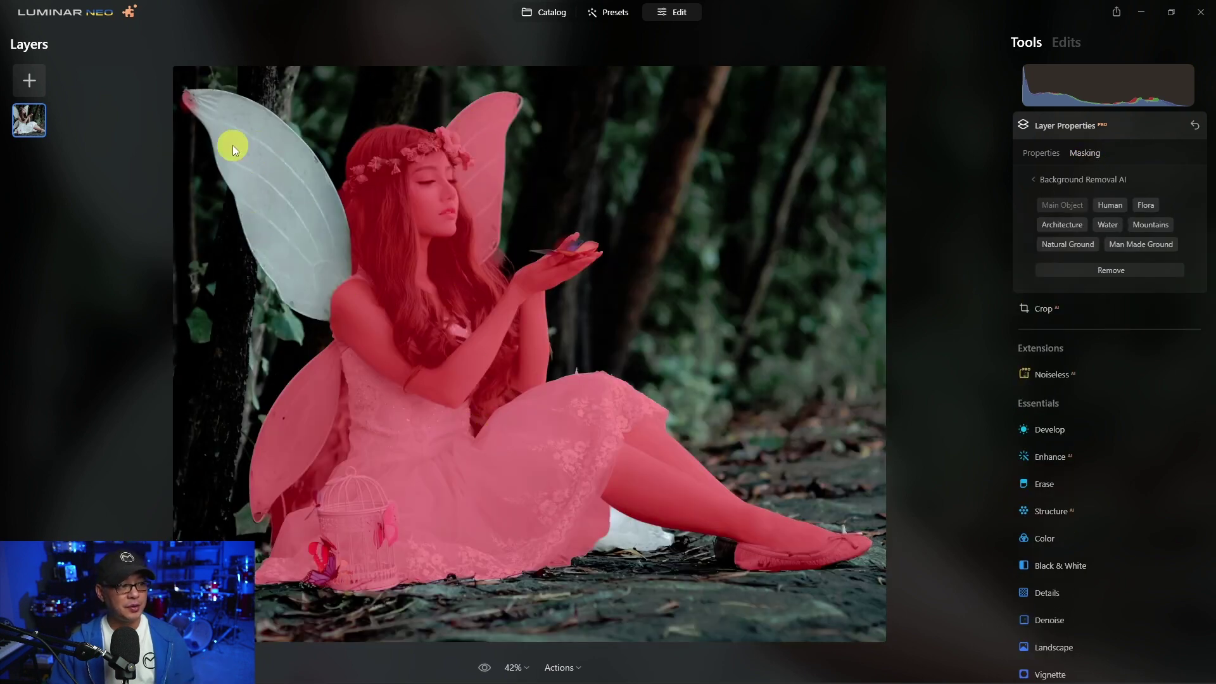
{"action": "left_click", "coordinate": [1135, 275]}
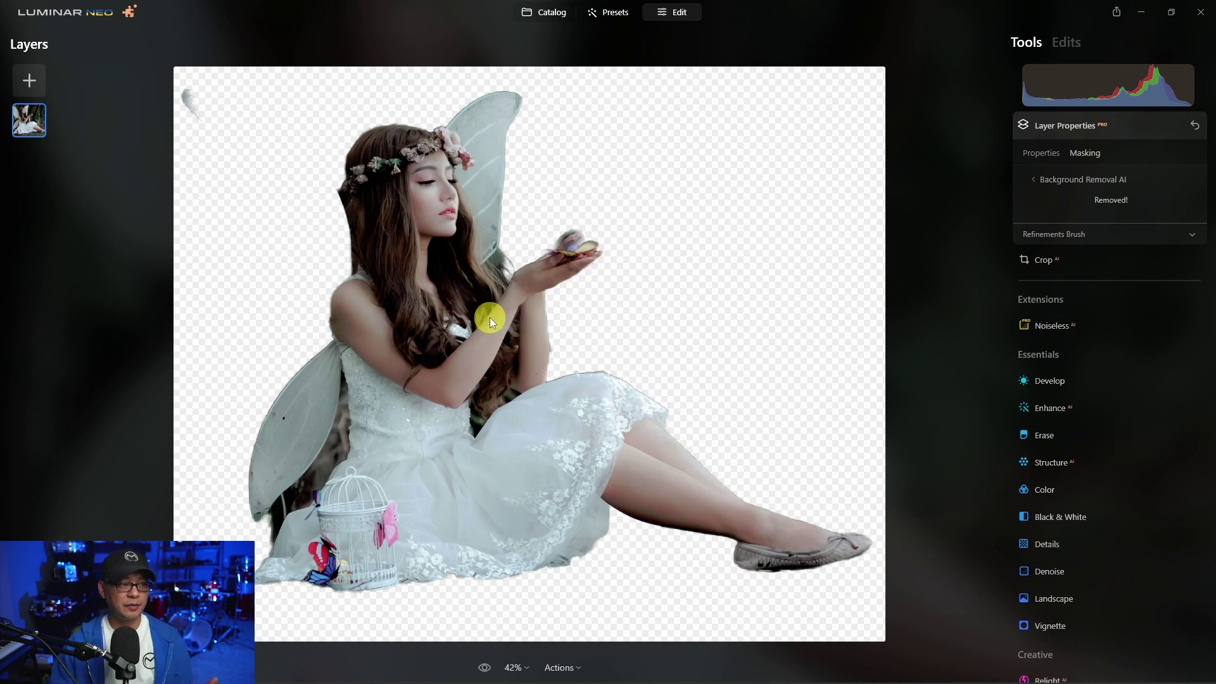
Step: Undo the fairy cutout and remove its background with Portrait Background masking instead
{"action": "key", "text": "ctrl+z"}
{"action": "left_click", "coordinate": [1080, 123]}
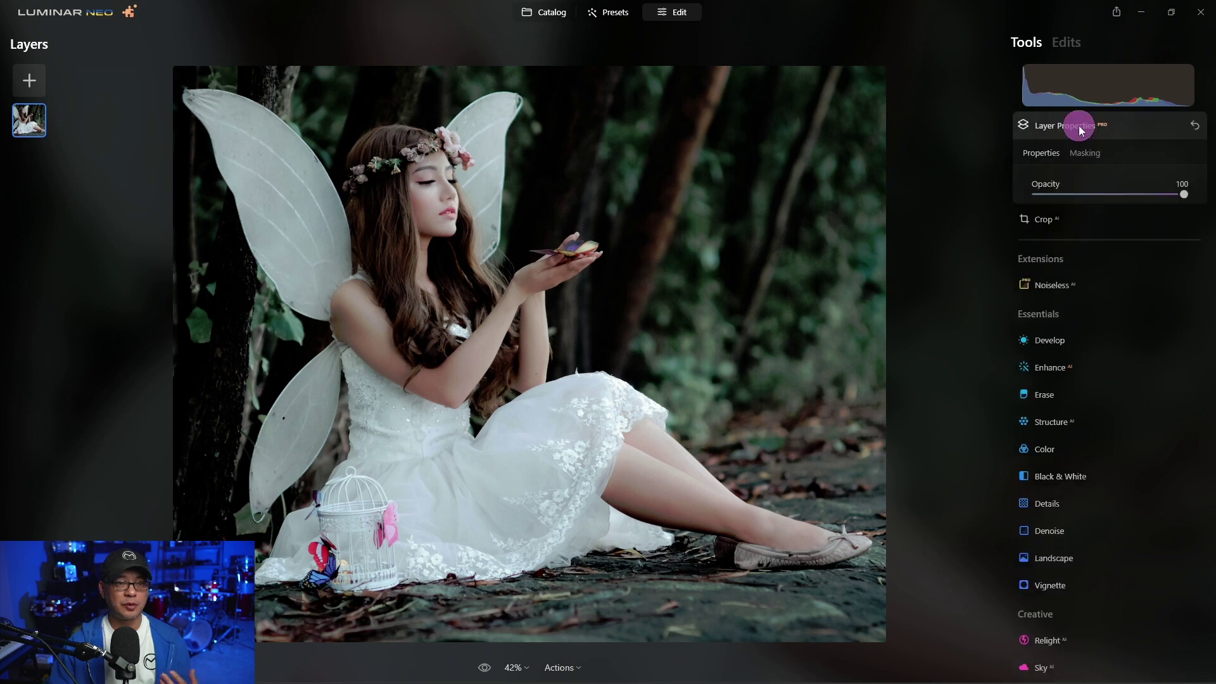
{"action": "left_click", "coordinate": [1094, 152]}
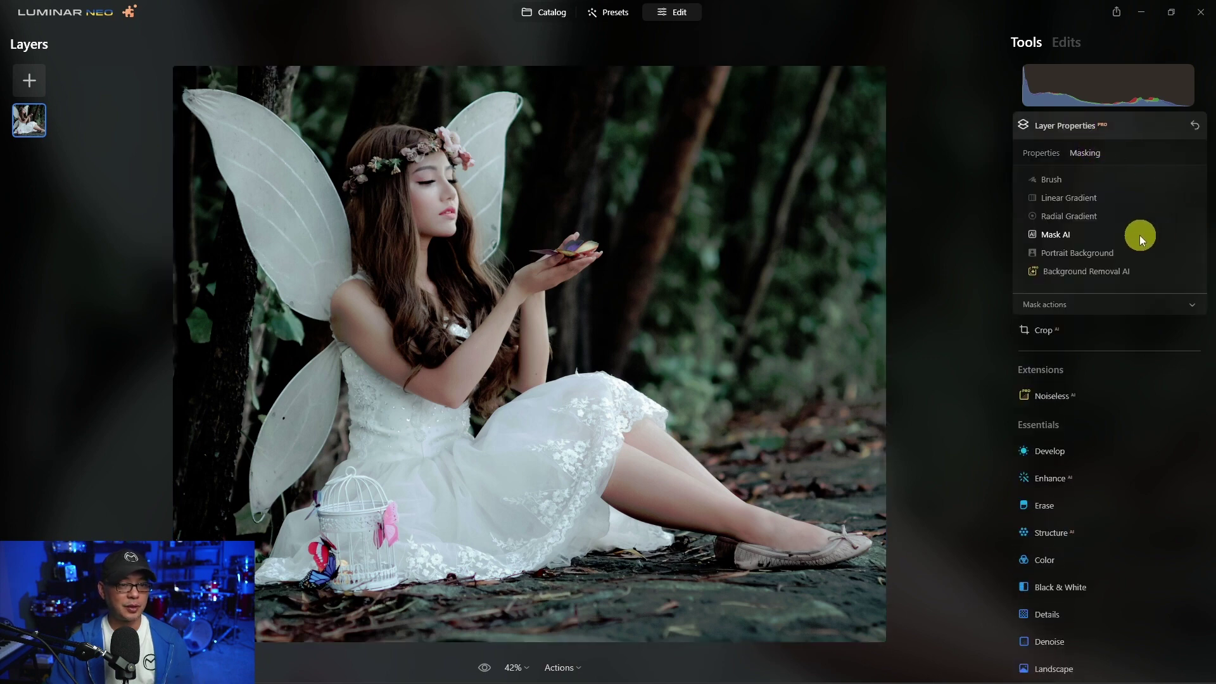
{"action": "left_click", "coordinate": [1103, 249]}
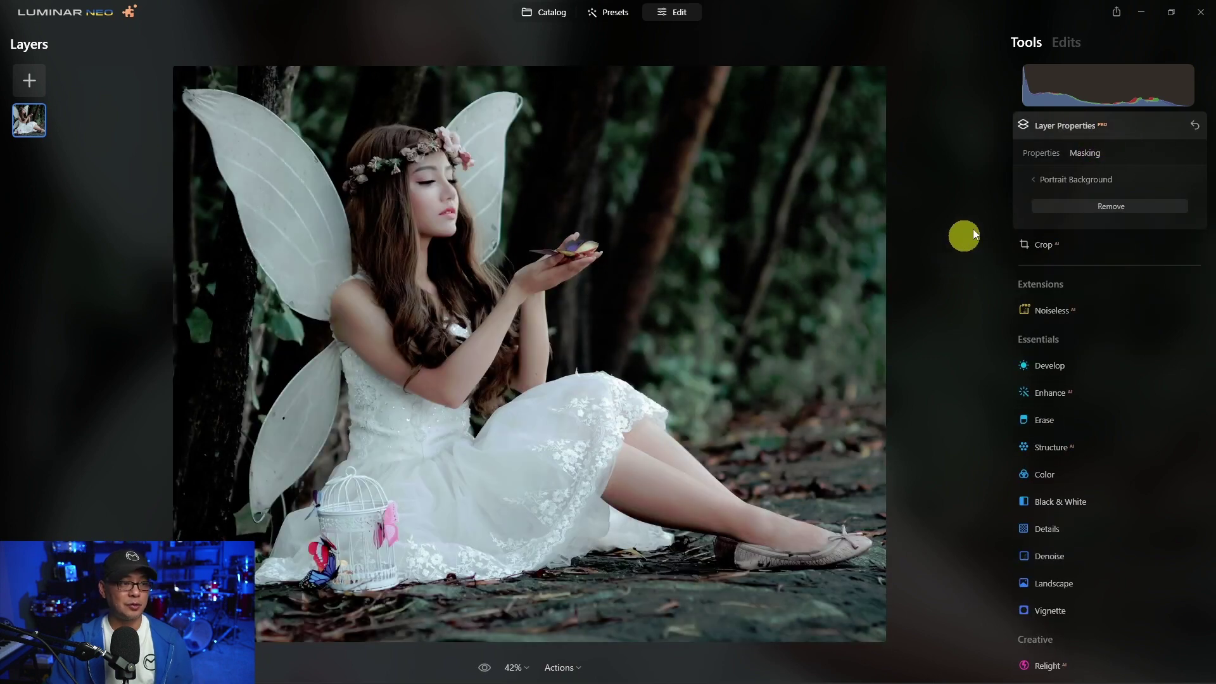
{"action": "left_click", "coordinate": [1078, 203]}
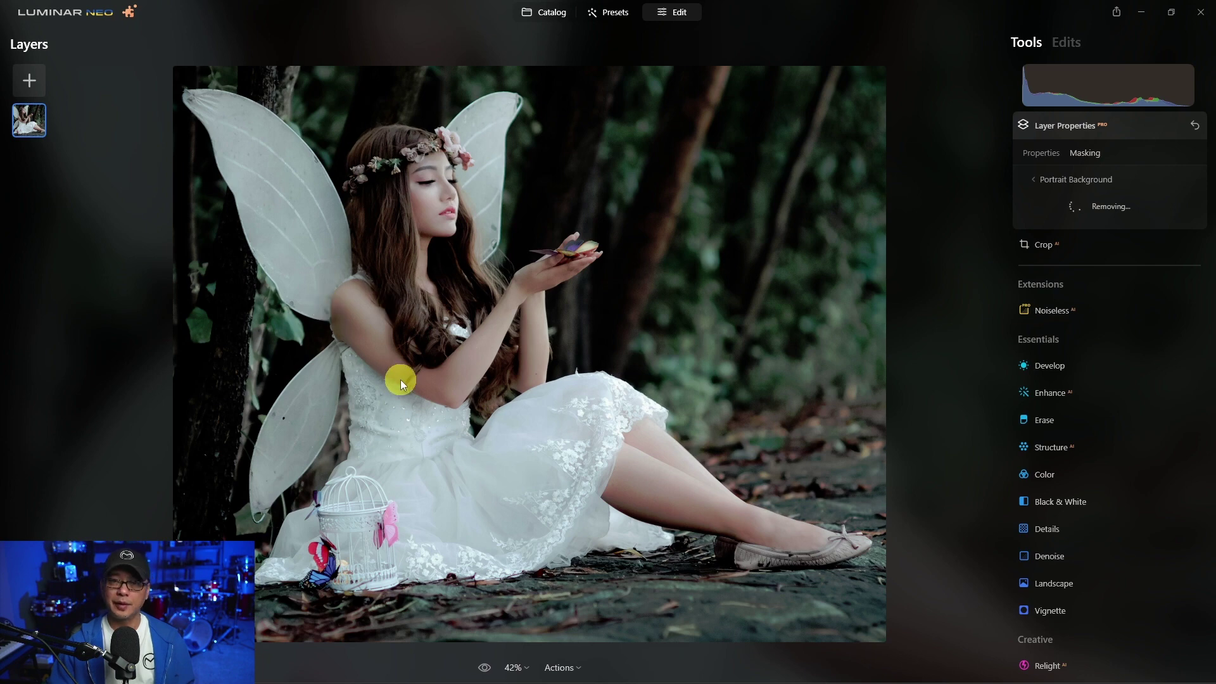